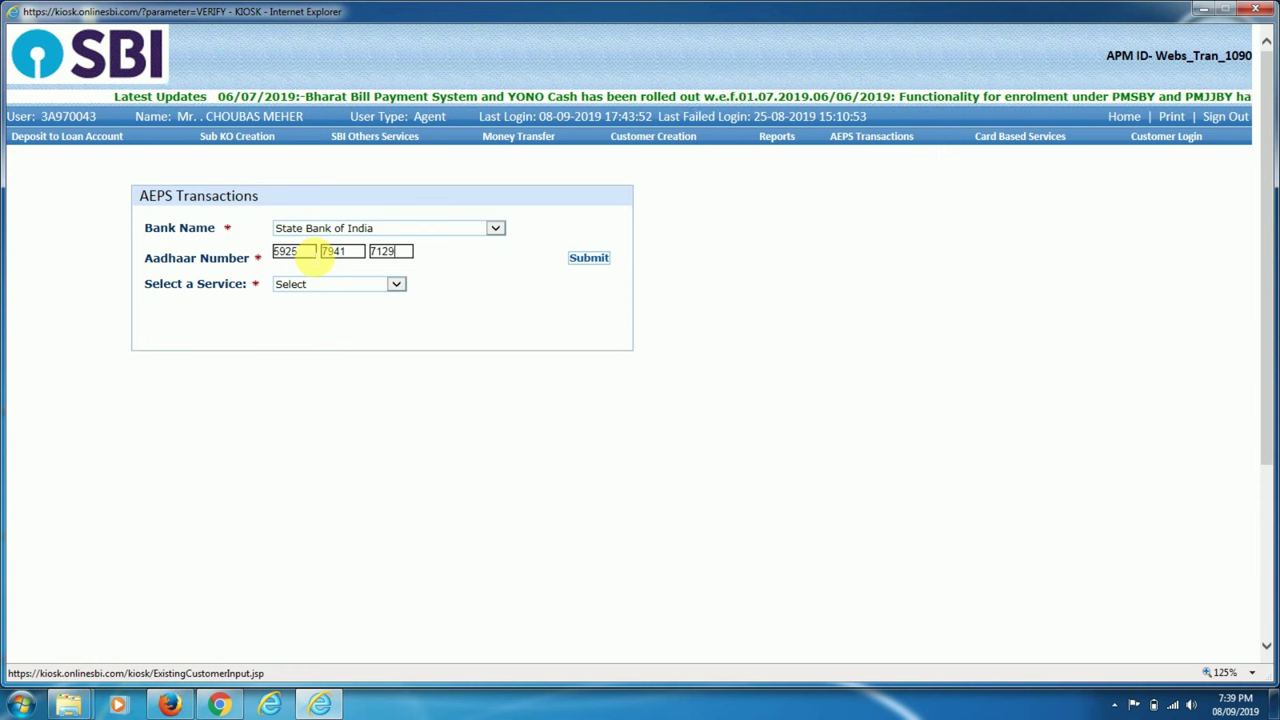
Choose Onus Withdrawal as the AEPS service, submit it, and accept the customer's authentication consent.
click(395, 287)
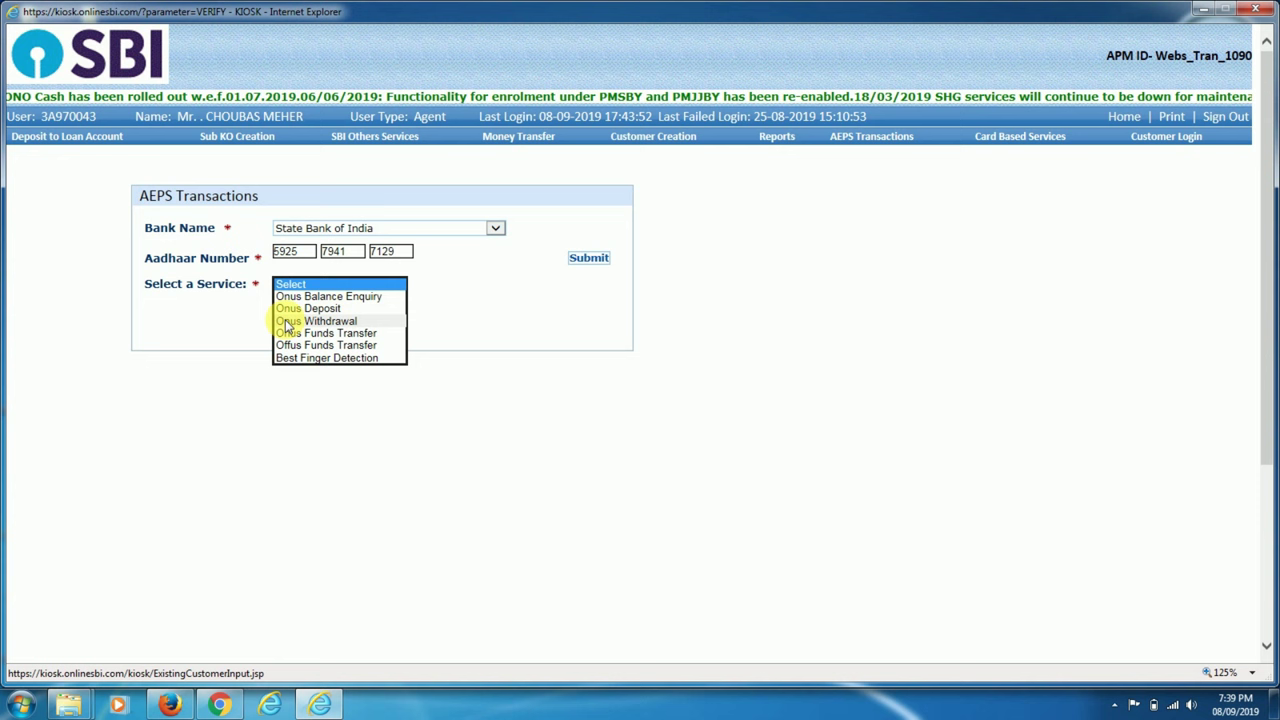
click(315, 322)
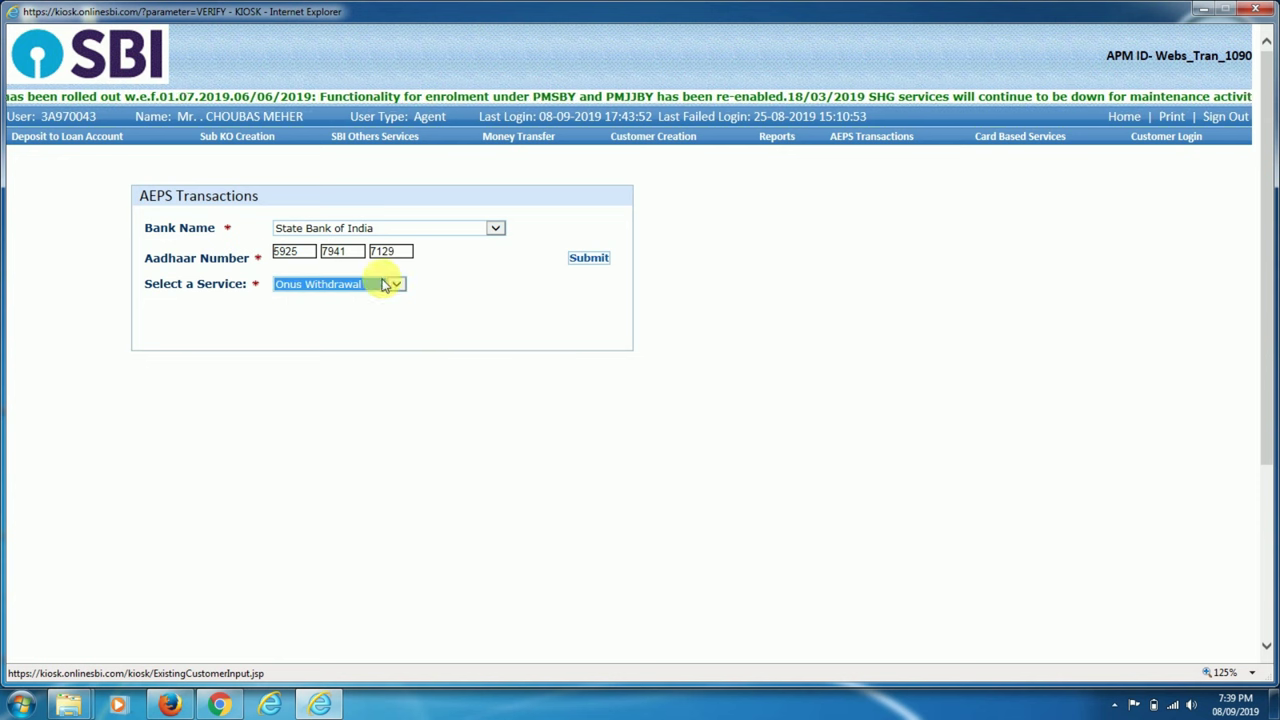
click(589, 258)
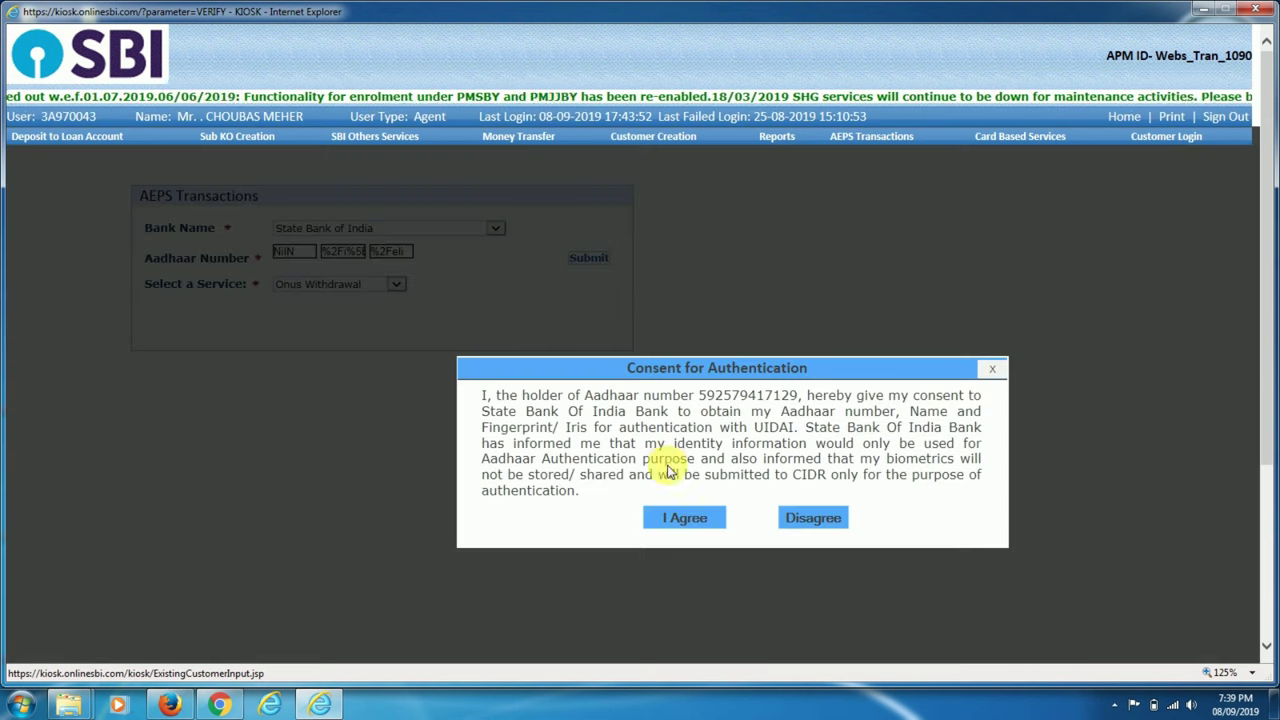
click(662, 520)
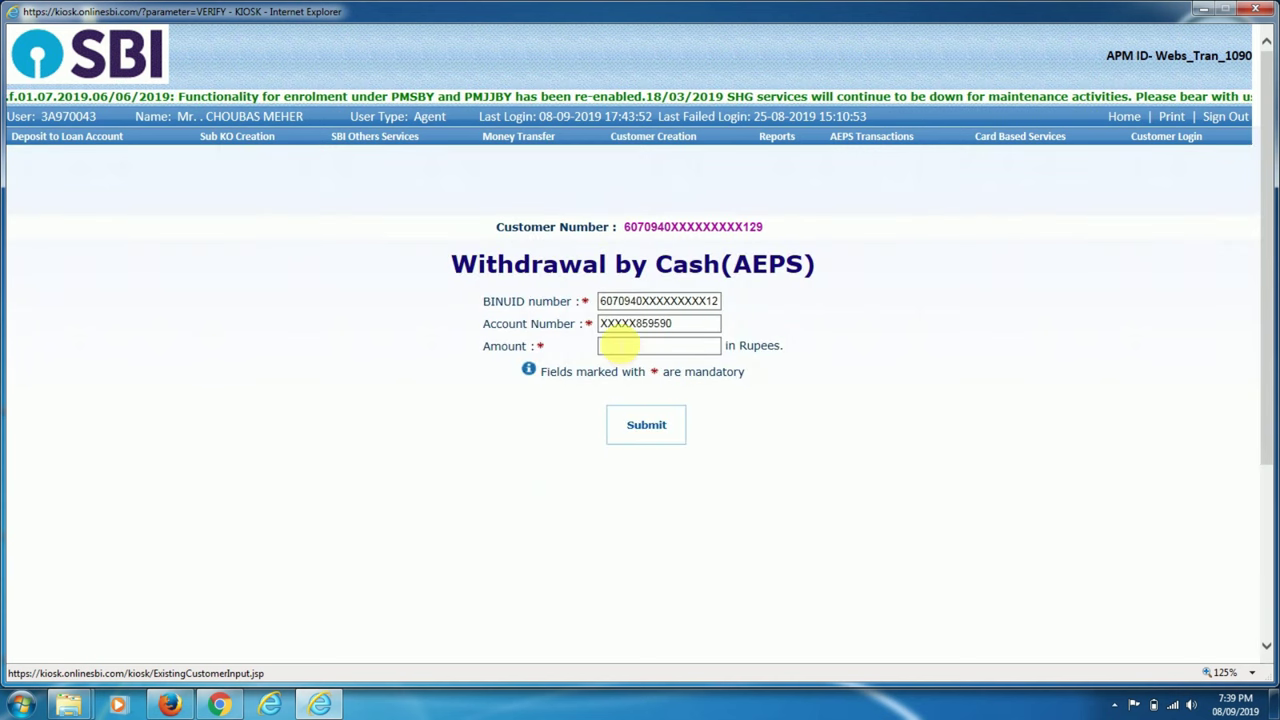
Submit a withdrawal amount of 10 and acknowledge the amount and charges summary.
click(616, 345)
text(10)
click(658, 436)
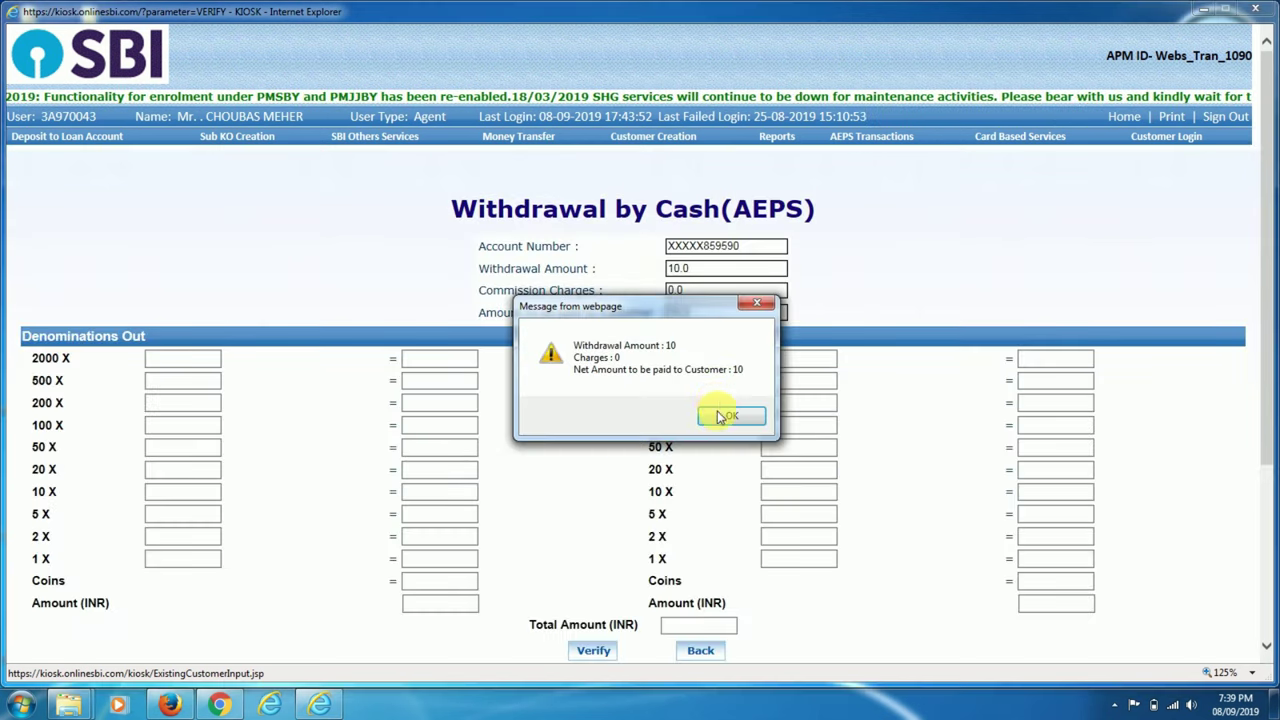
click(730, 416)
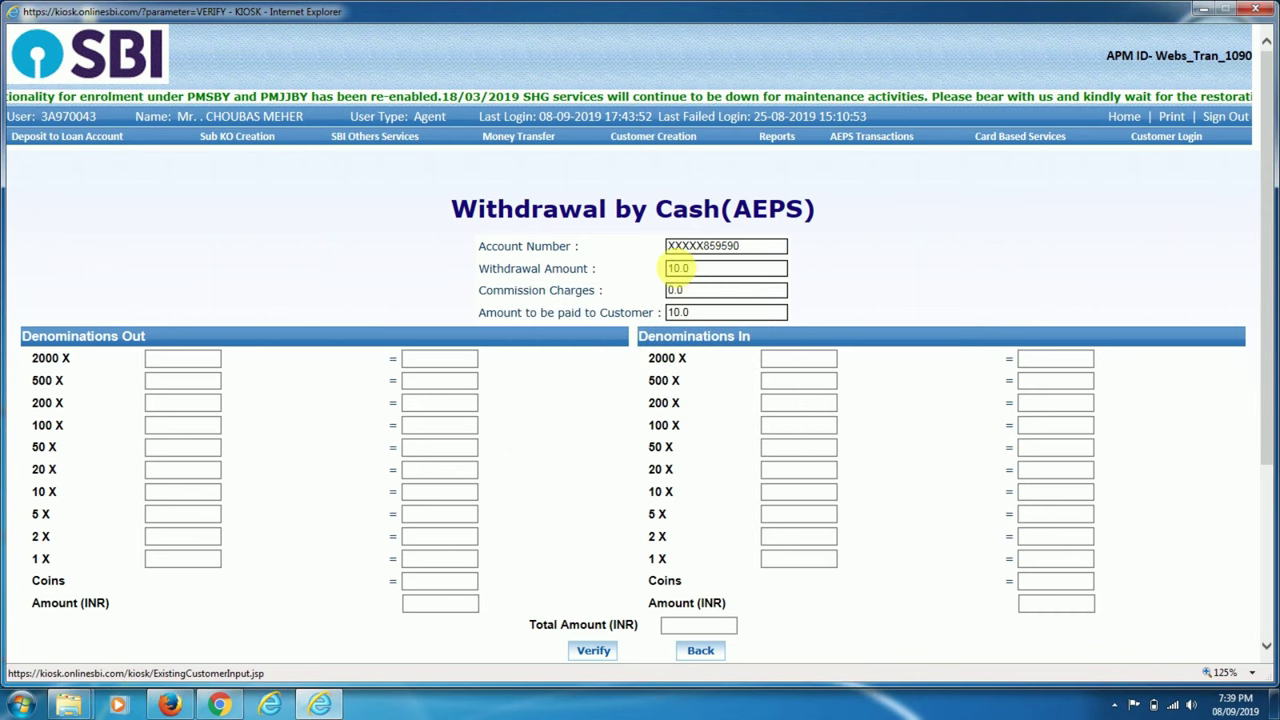
Enter ten 1-rupee notes as denominations out and verify the withdrawal.
click(178, 562)
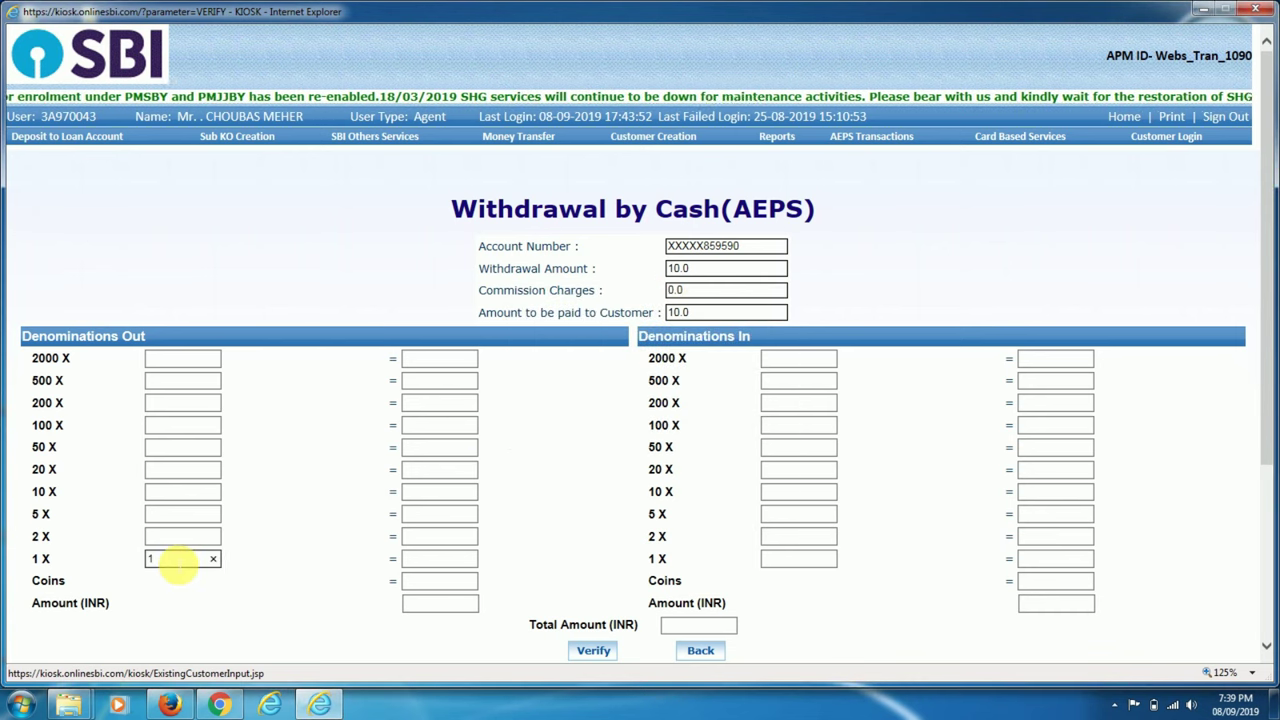
text(10)
key(Tab)
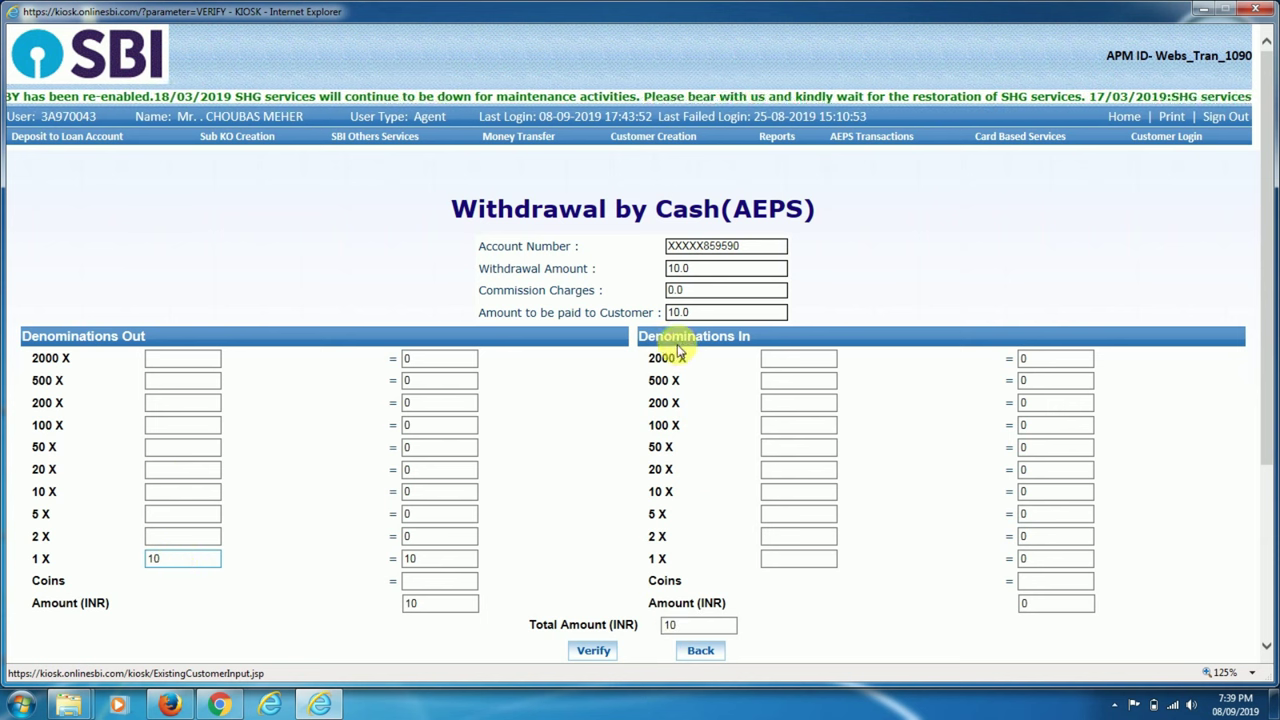
scroll(610, 395, down, 3)
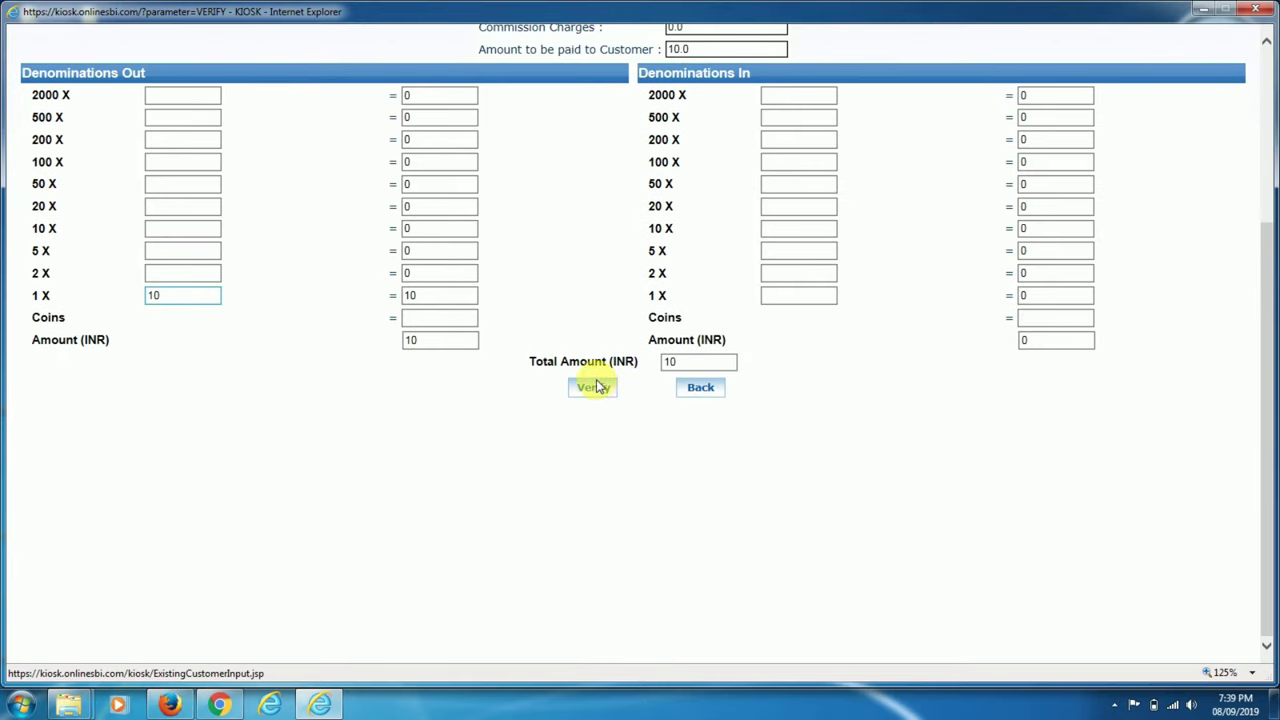
click(595, 390)
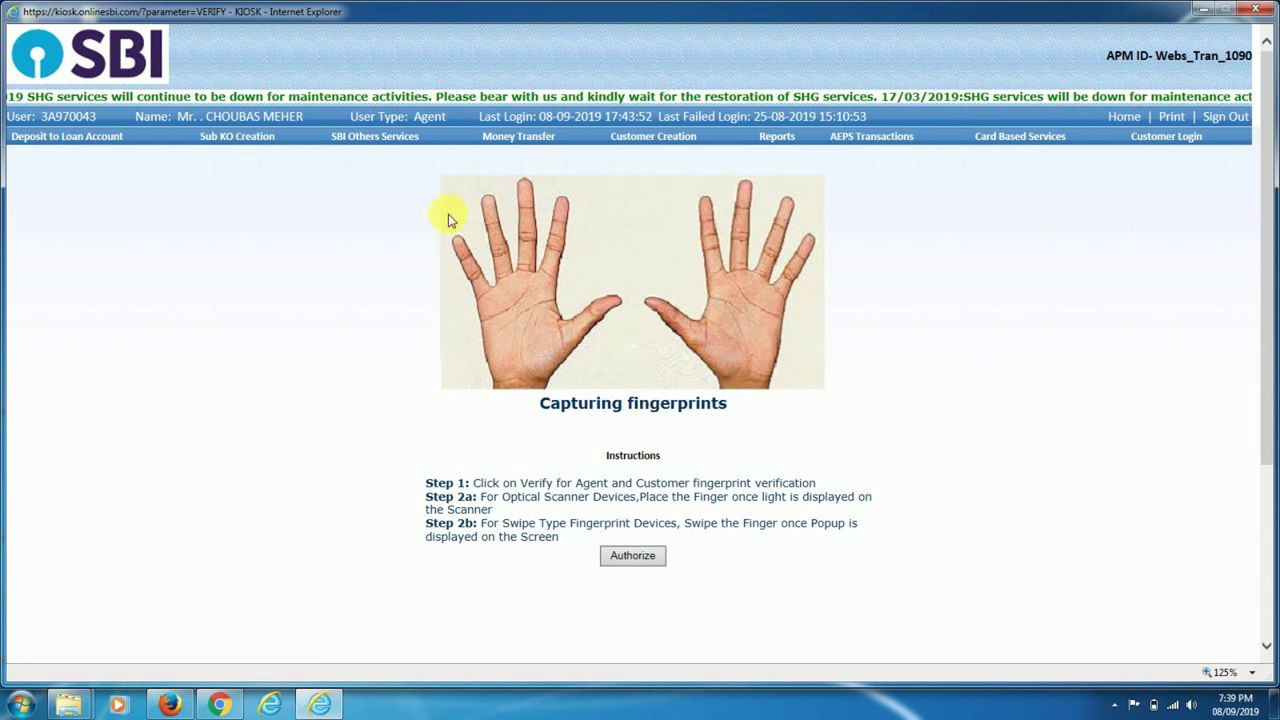
Capture the customer's right thumb fingerprint and acknowledge the success message.
click(659, 302)
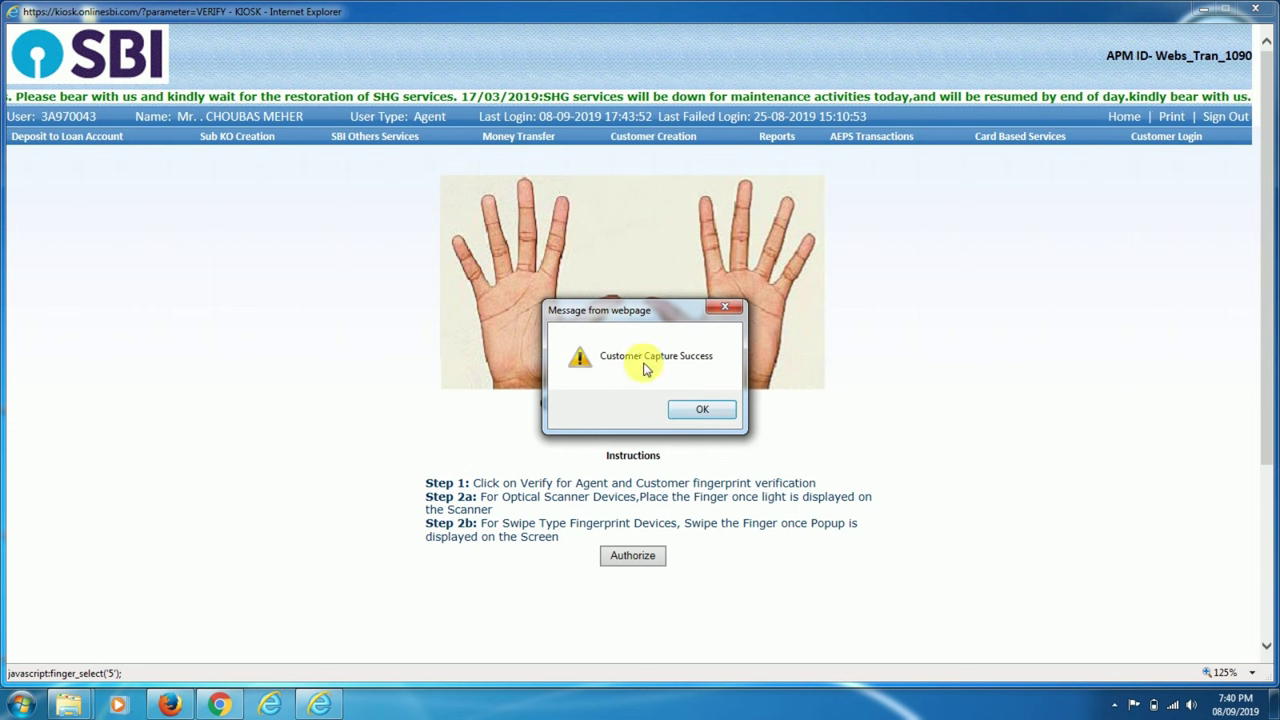
key(Return)
key(Return)
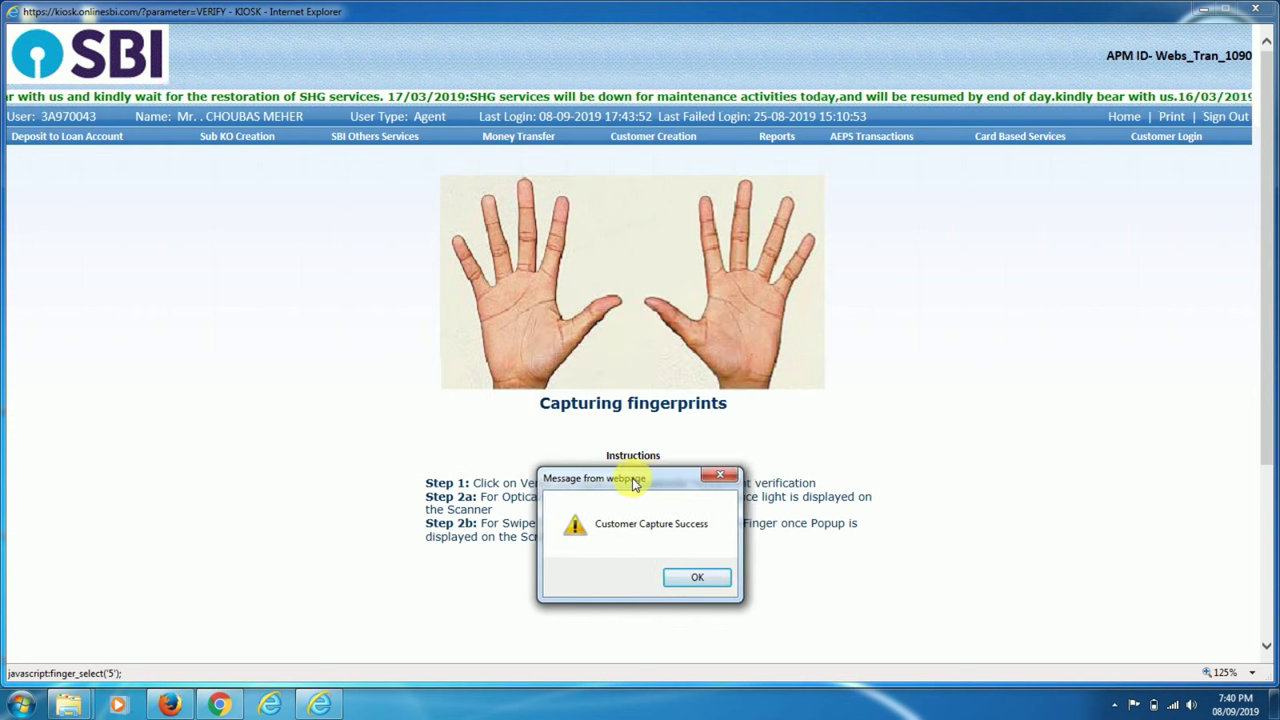
click(688, 577)
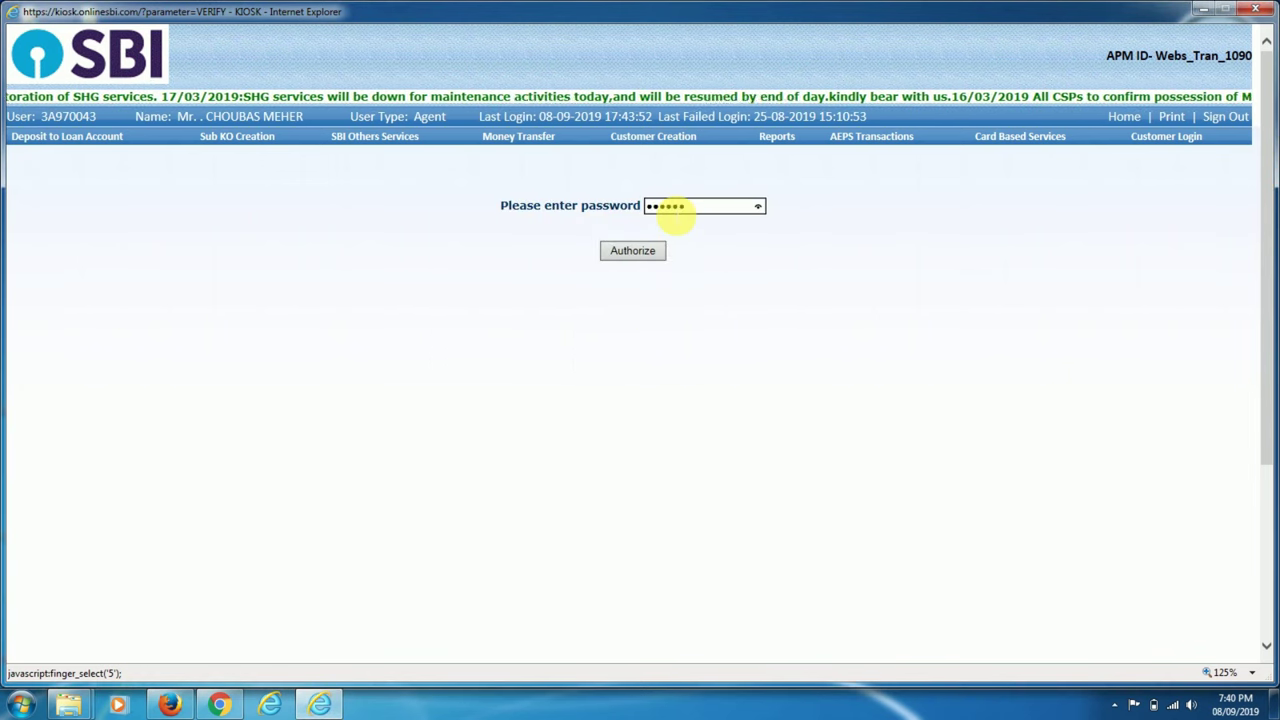
Authorize with the agent transaction password, re-entering it when asked, and confirm the withdrawal.
click(613, 255)
click(704, 411)
click(693, 414)
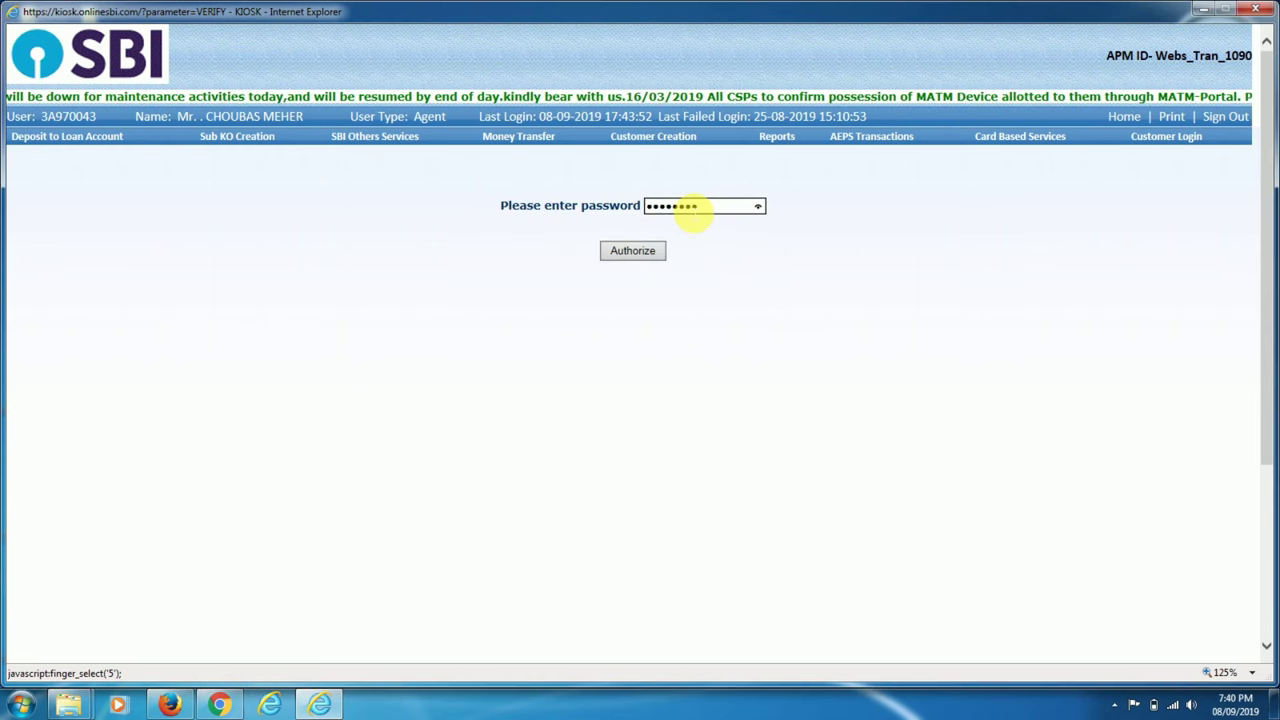
click(632, 250)
click(724, 414)
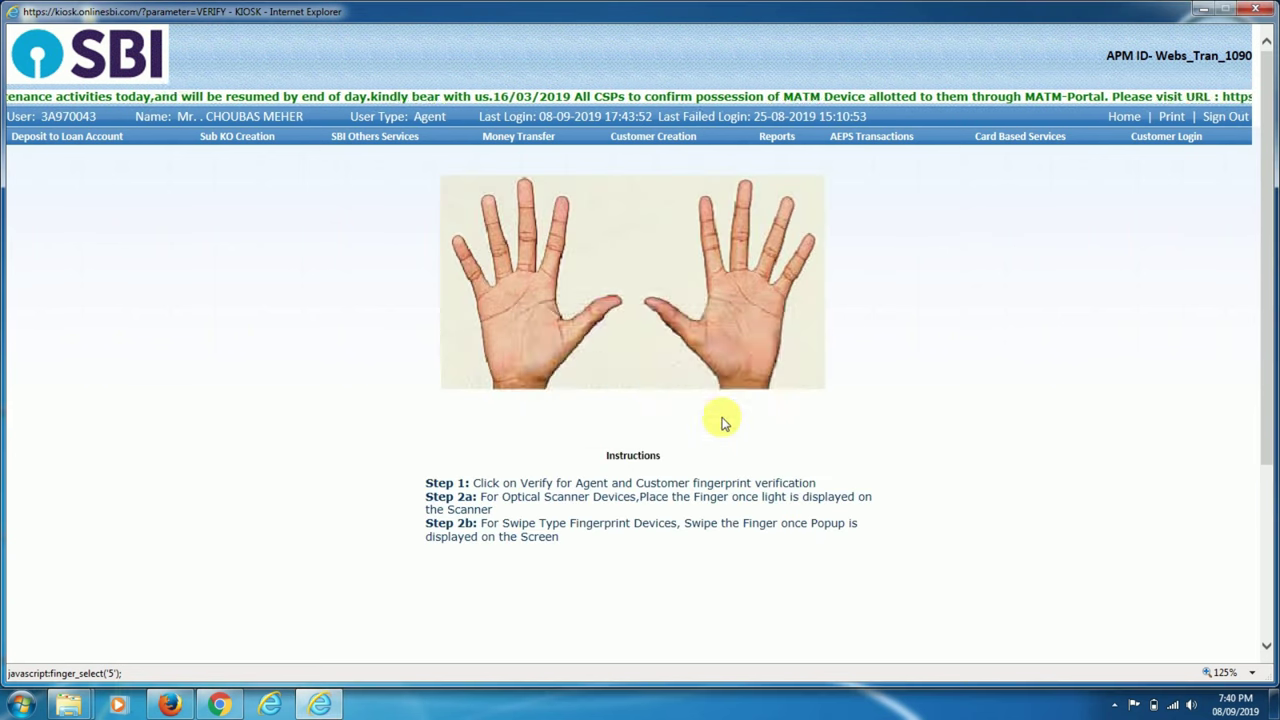
click(566, 378)
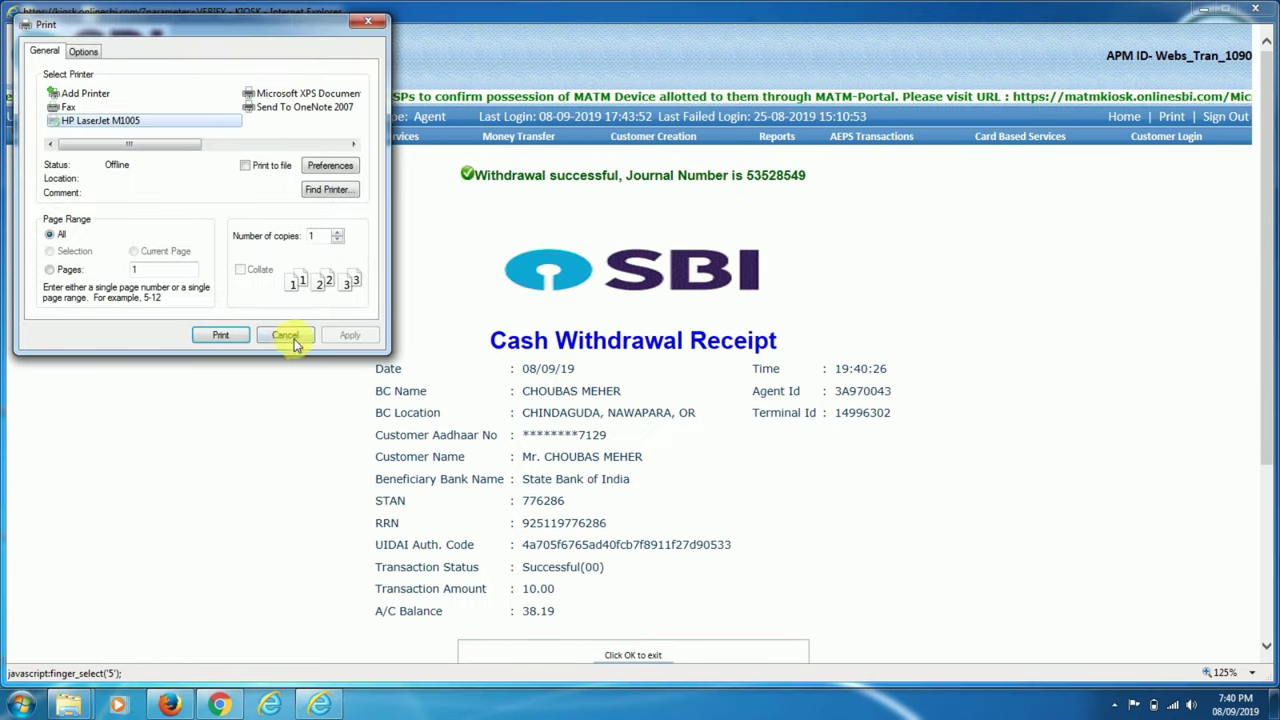
Skip printing and review the Cash Withdrawal Receipt showing 10.00 withdrawn, balance 38.19.
click(282, 334)
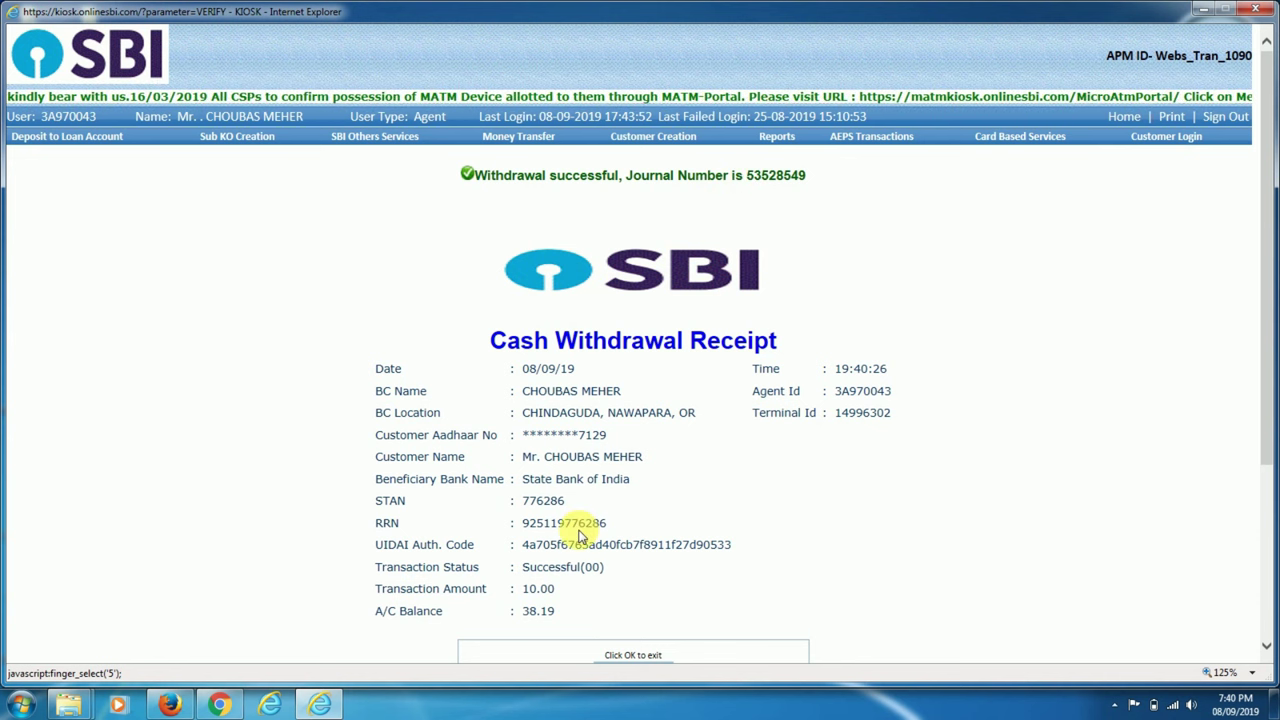
scroll(577, 530, down, 1)
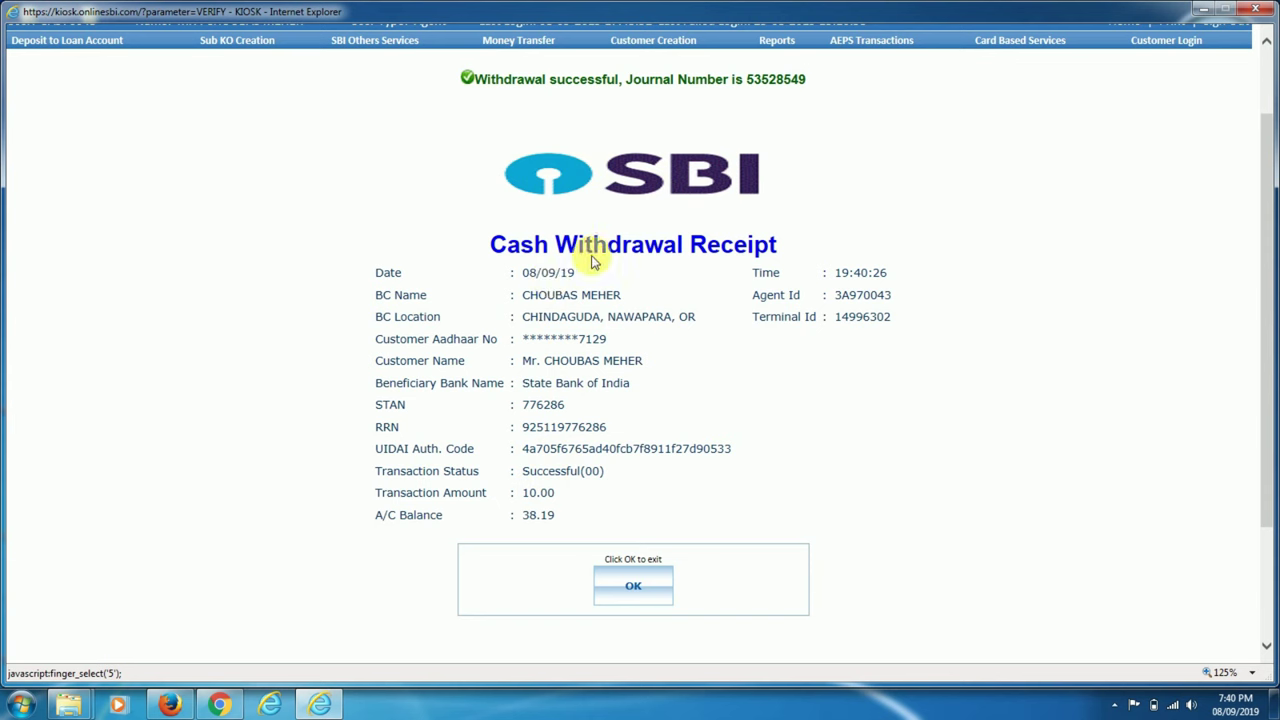
scroll(506, 340, up, 1)
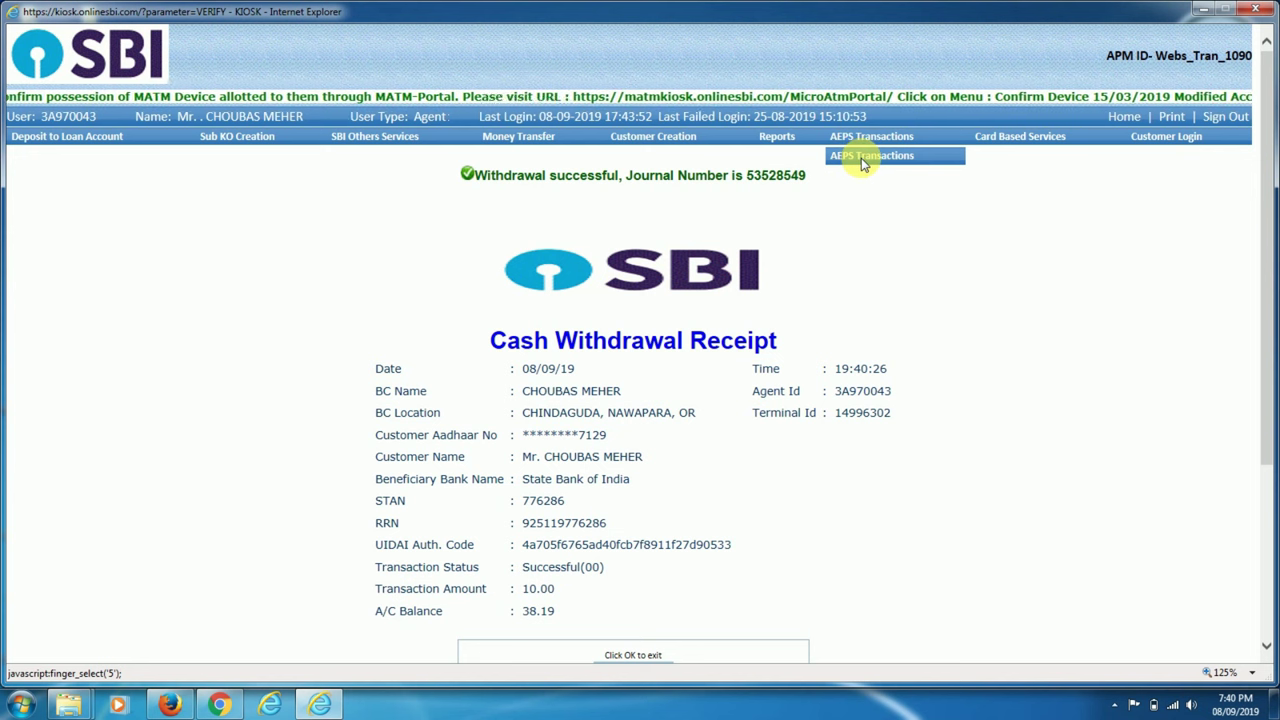
Start a new AEPS transaction for a State Bank of India customer and enter their Aadhaar number.
click(872, 159)
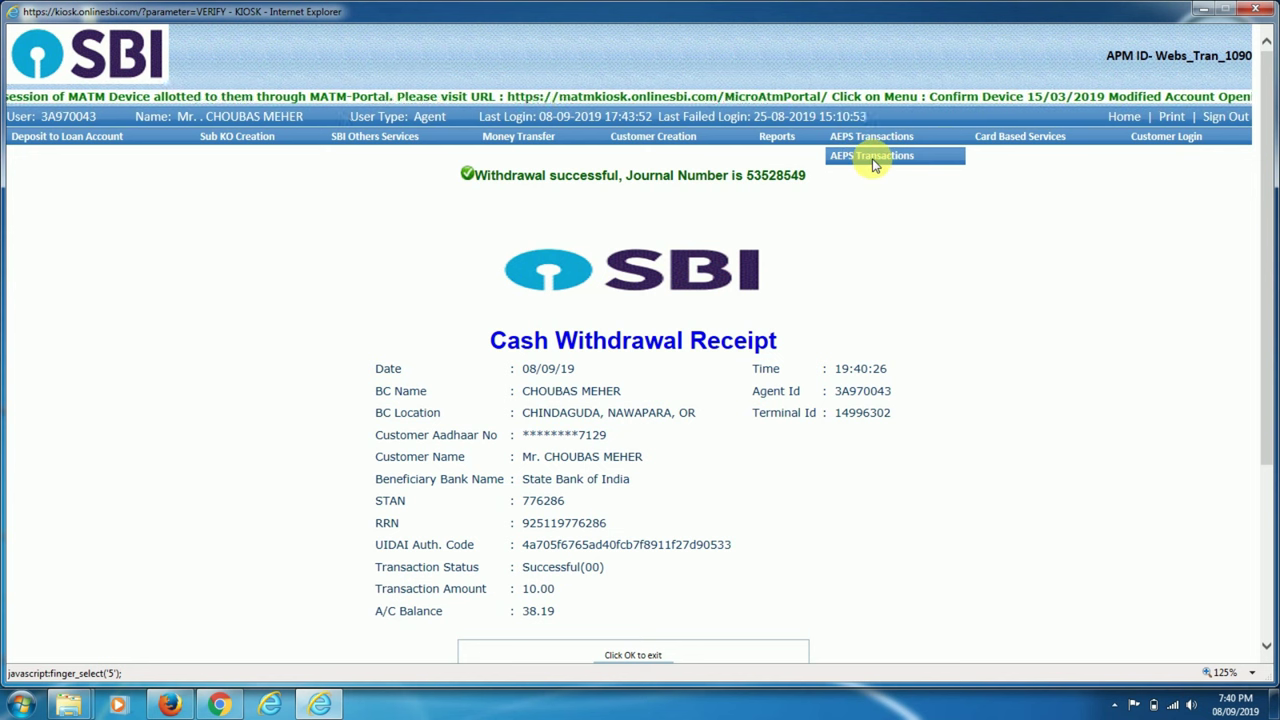
click(371, 230)
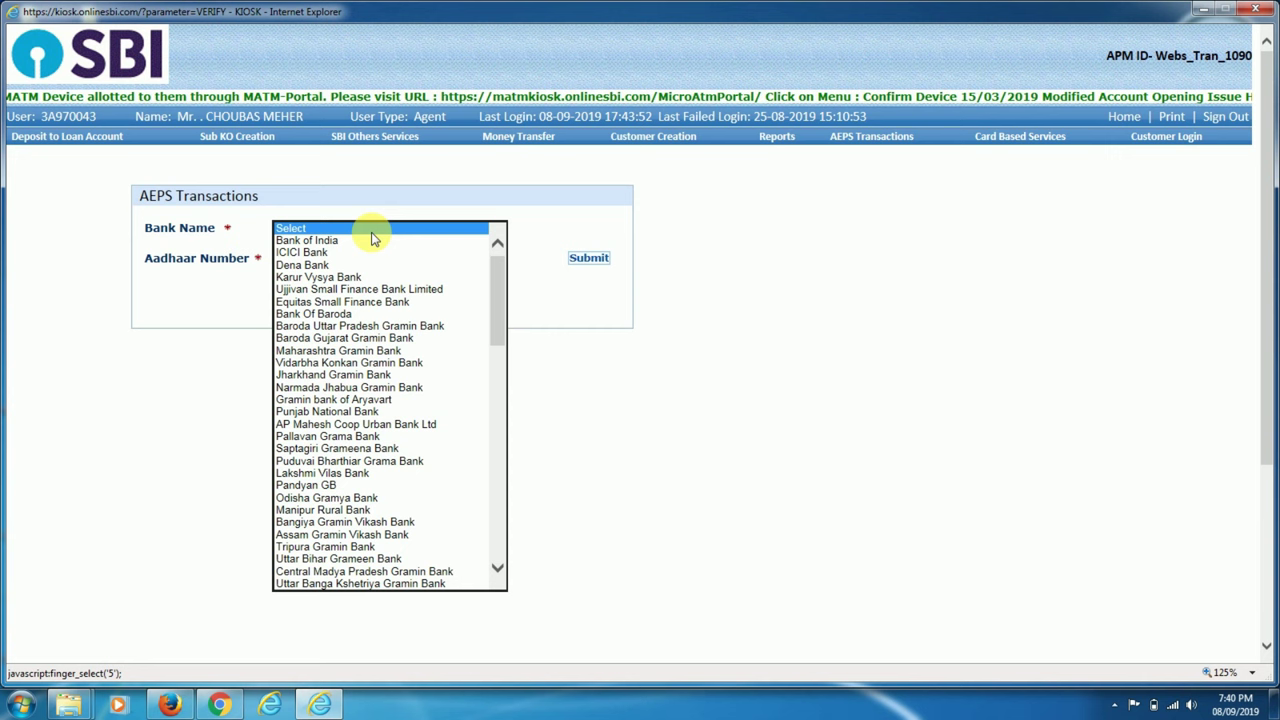
scroll(286, 500, down, 3)
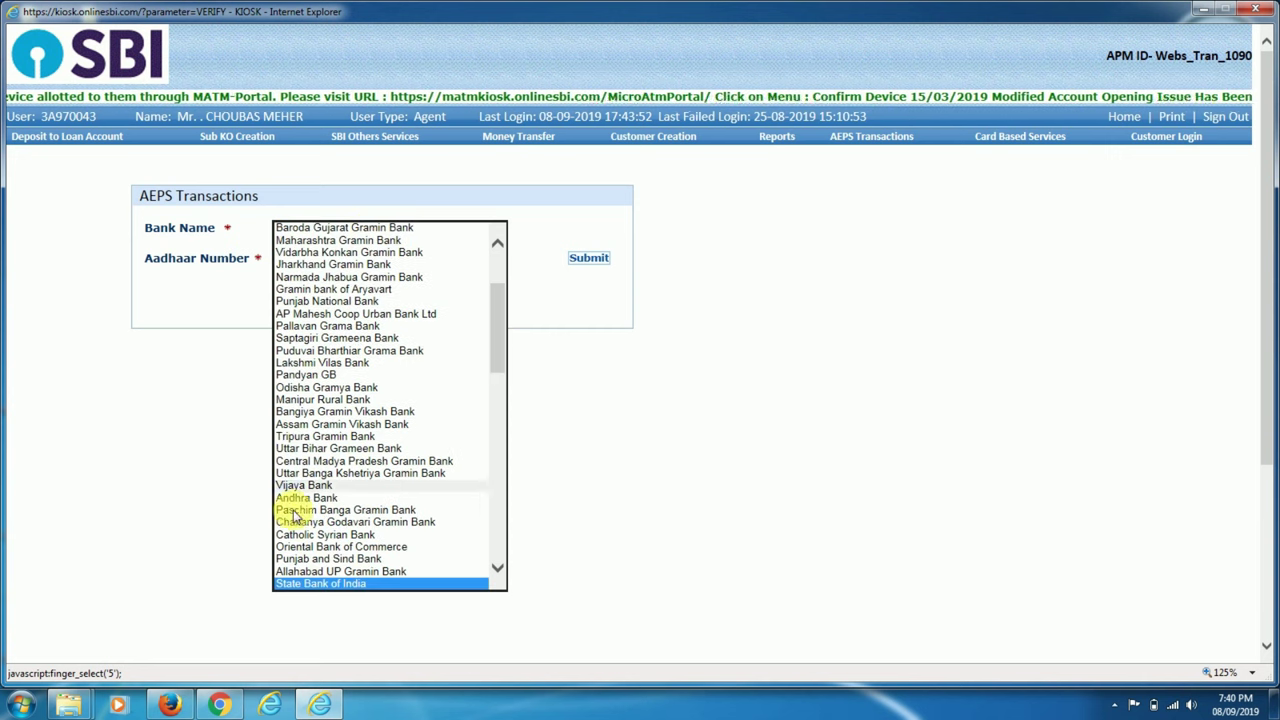
click(308, 585)
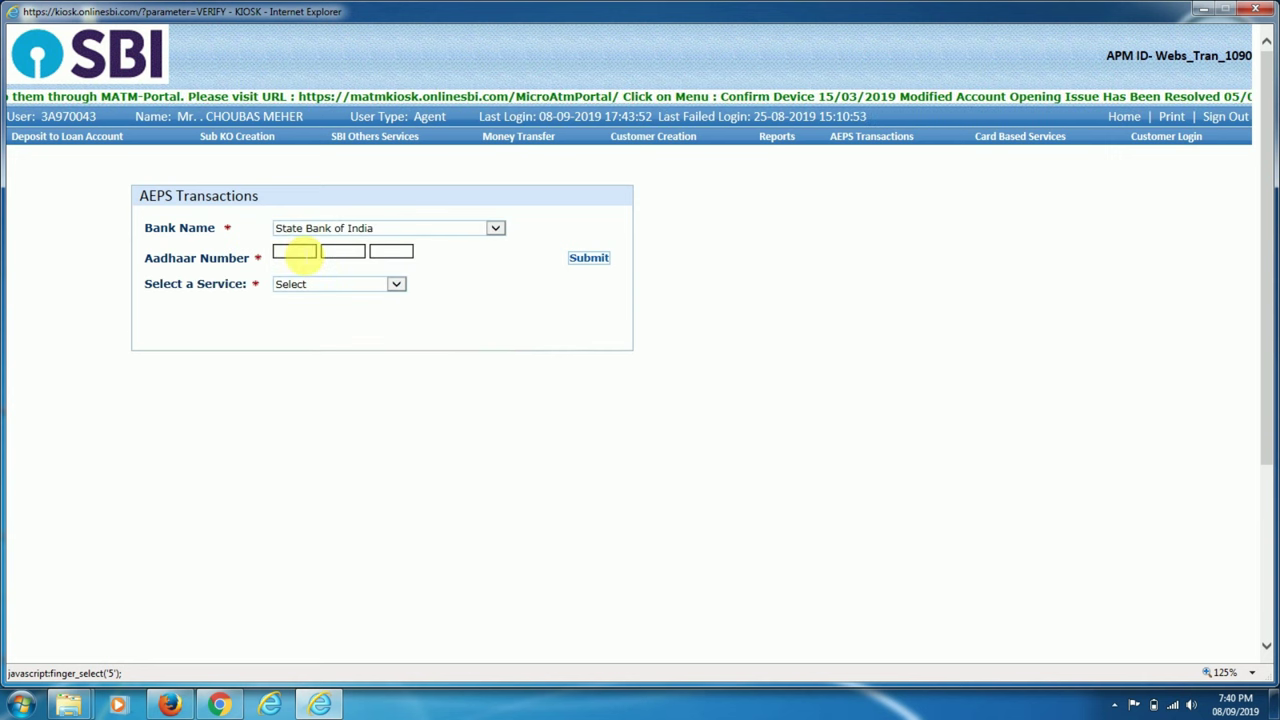
click(300, 252)
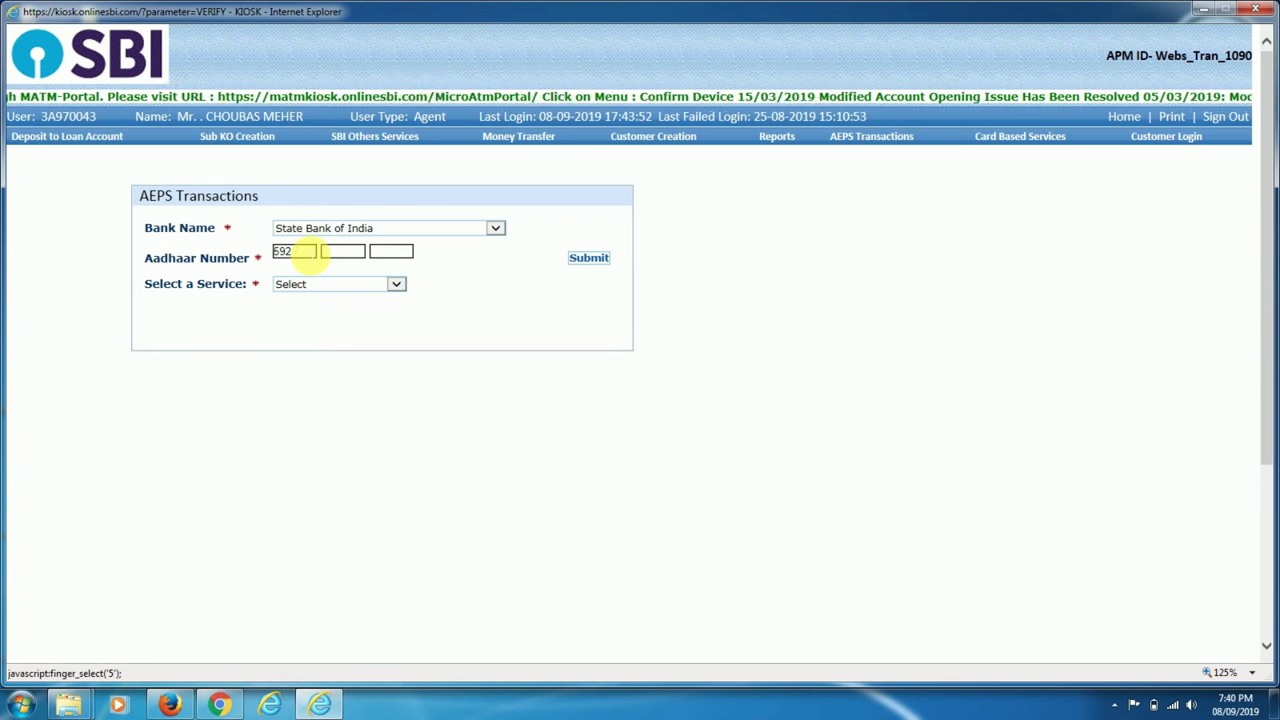
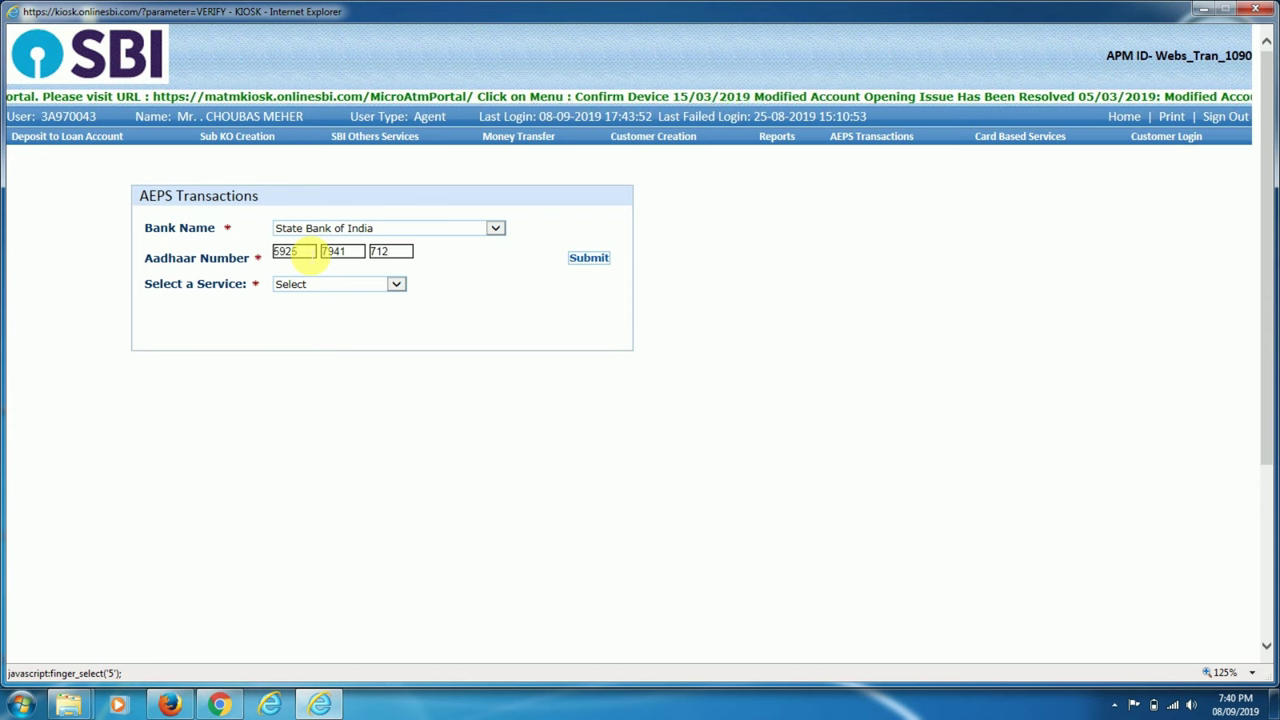
Choose Onus Balance Enquiry, submit the request, and give the customer's consent.
click(396, 284)
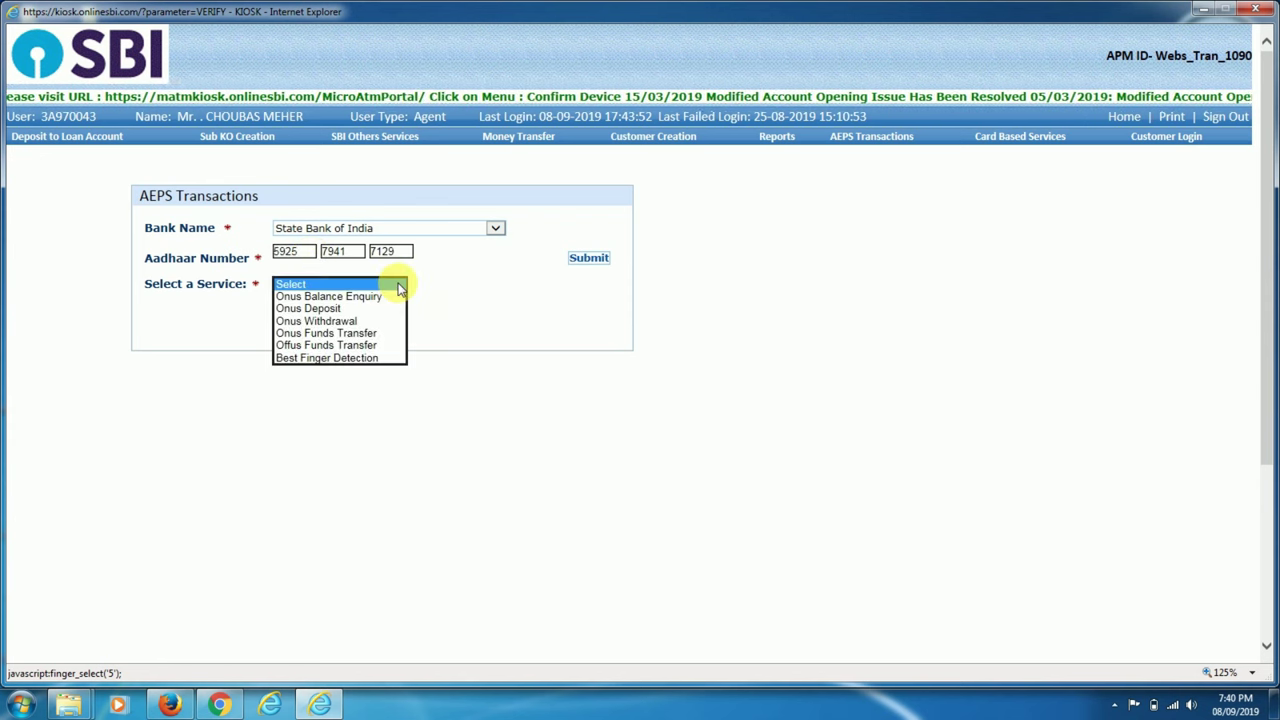
click(348, 297)
click(592, 259)
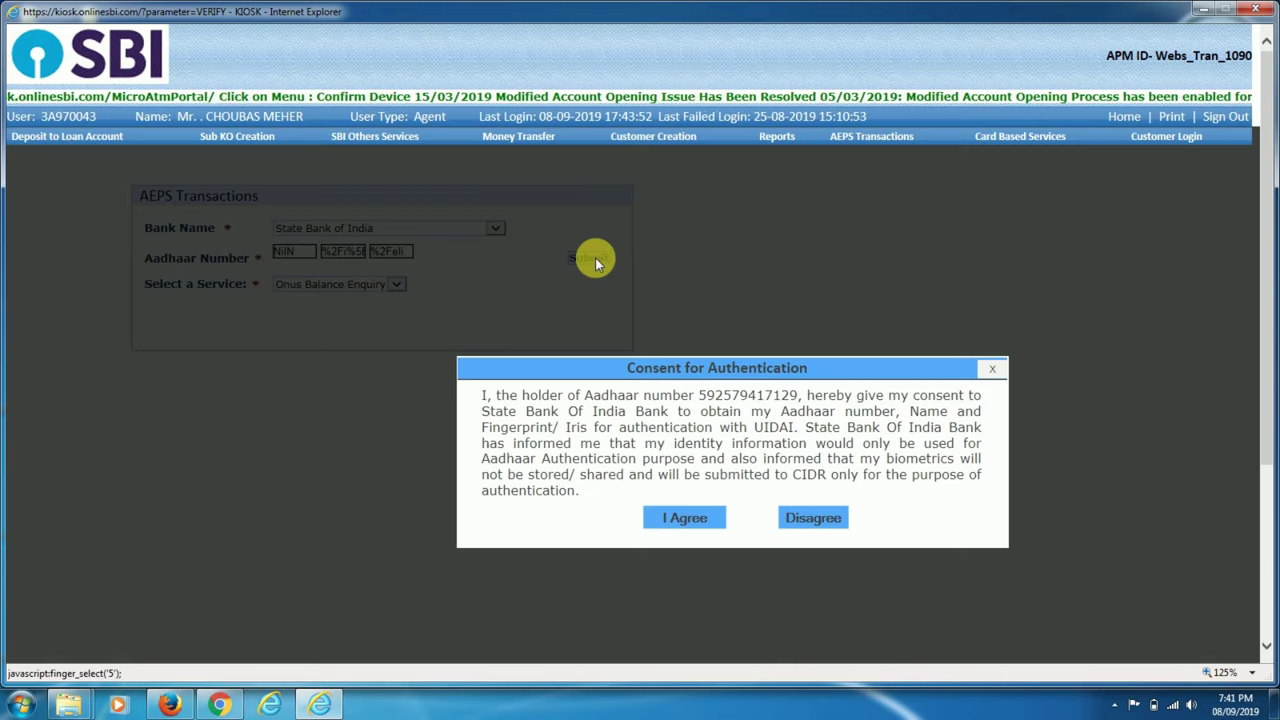
click(680, 518)
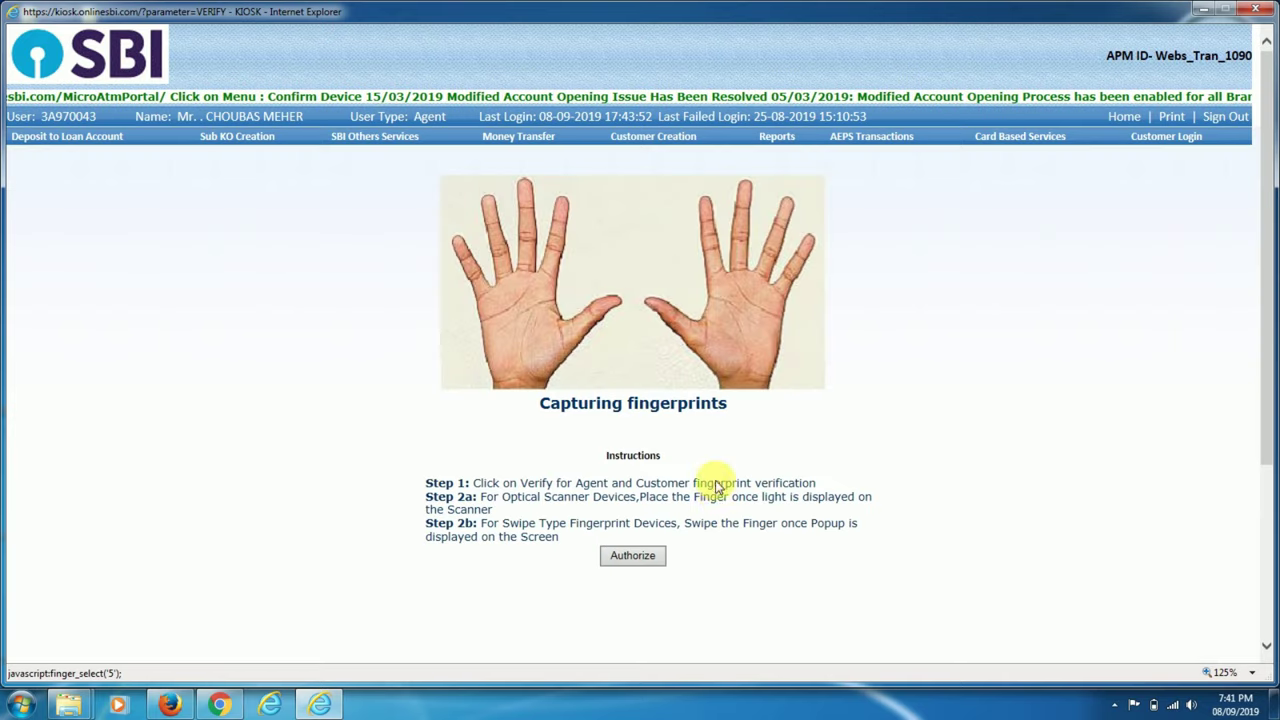
Capture the right thumb, complete the 38.19 CR balance enquiry without printing, and reopen a blank AEPS form.
click(665, 310)
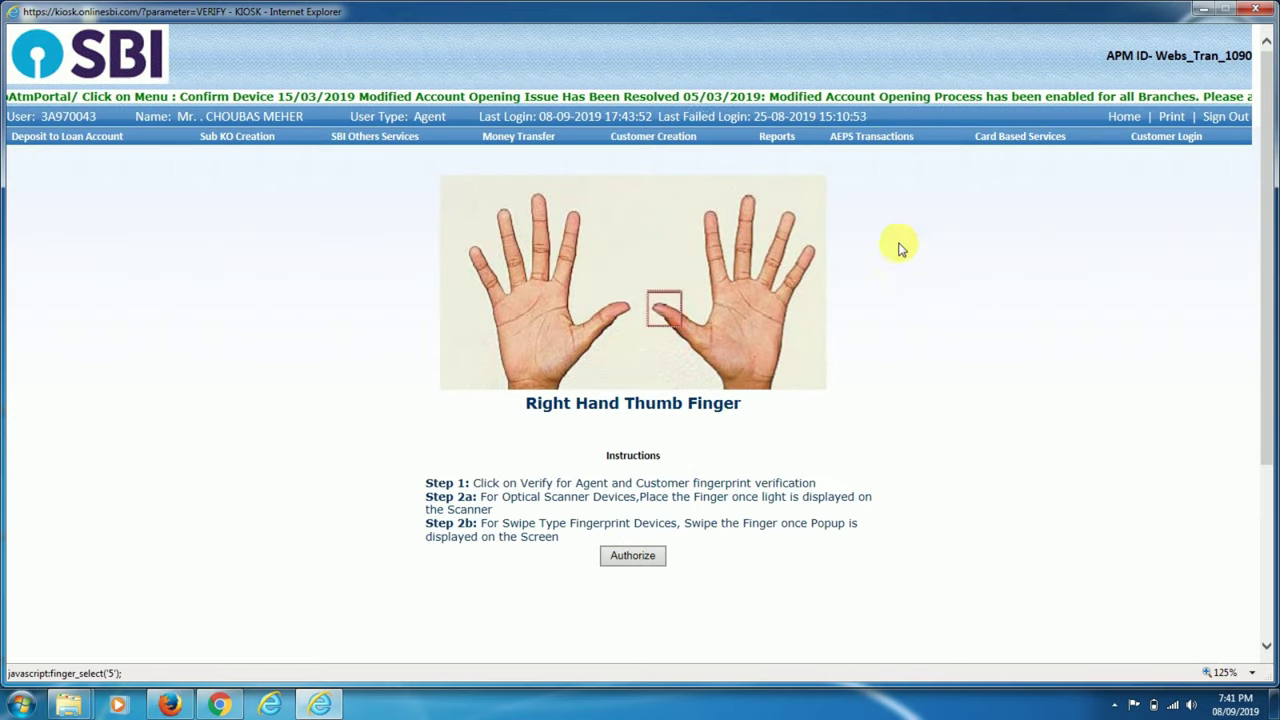
mouse_move(873, 140)
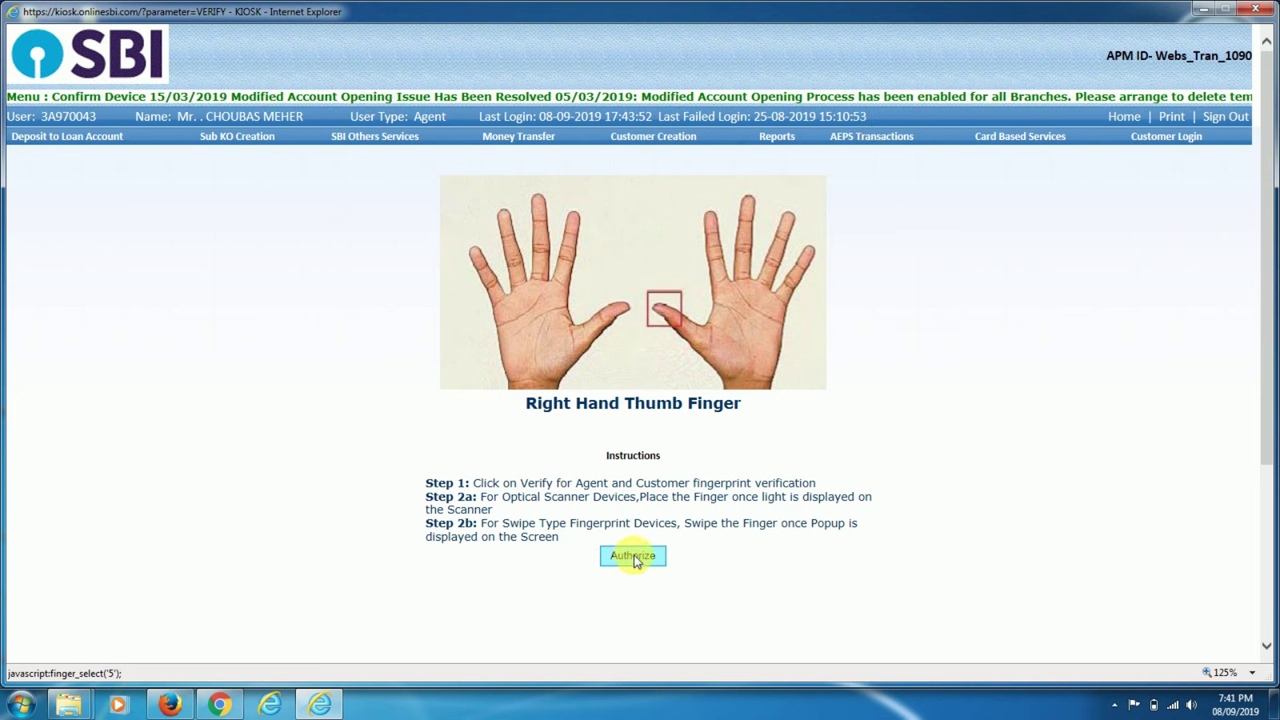
click(740, 410)
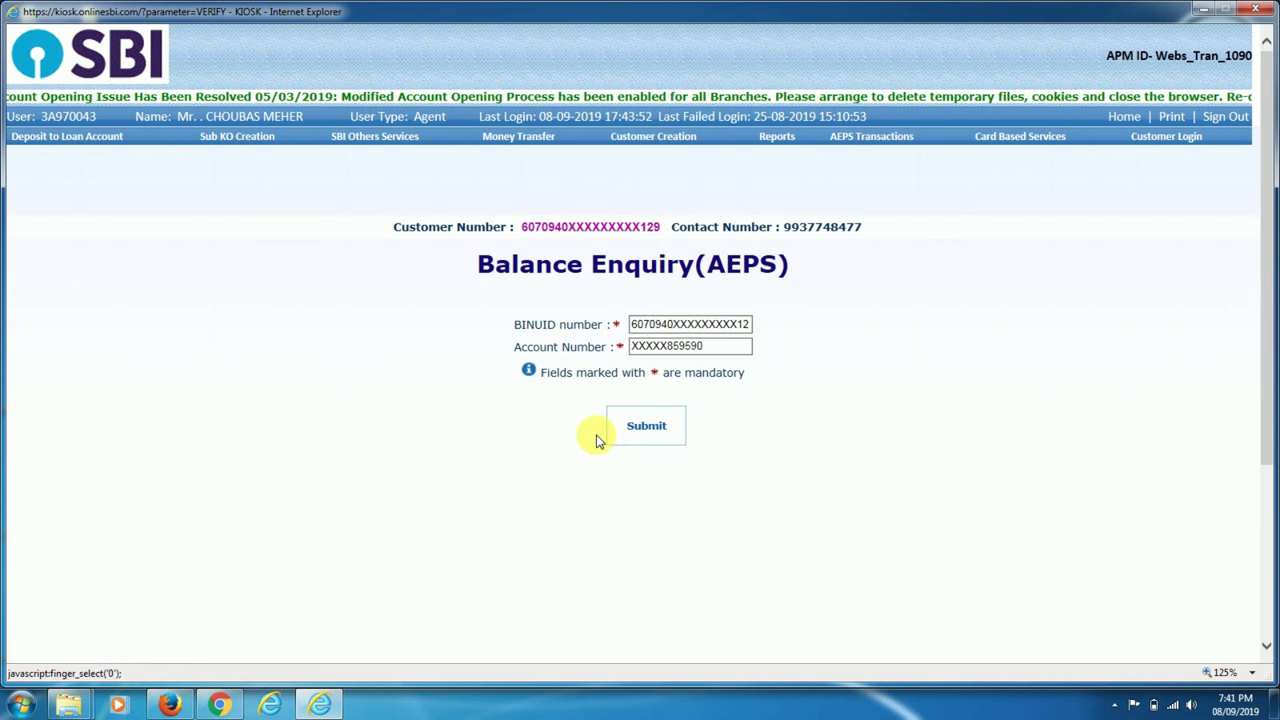
click(650, 426)
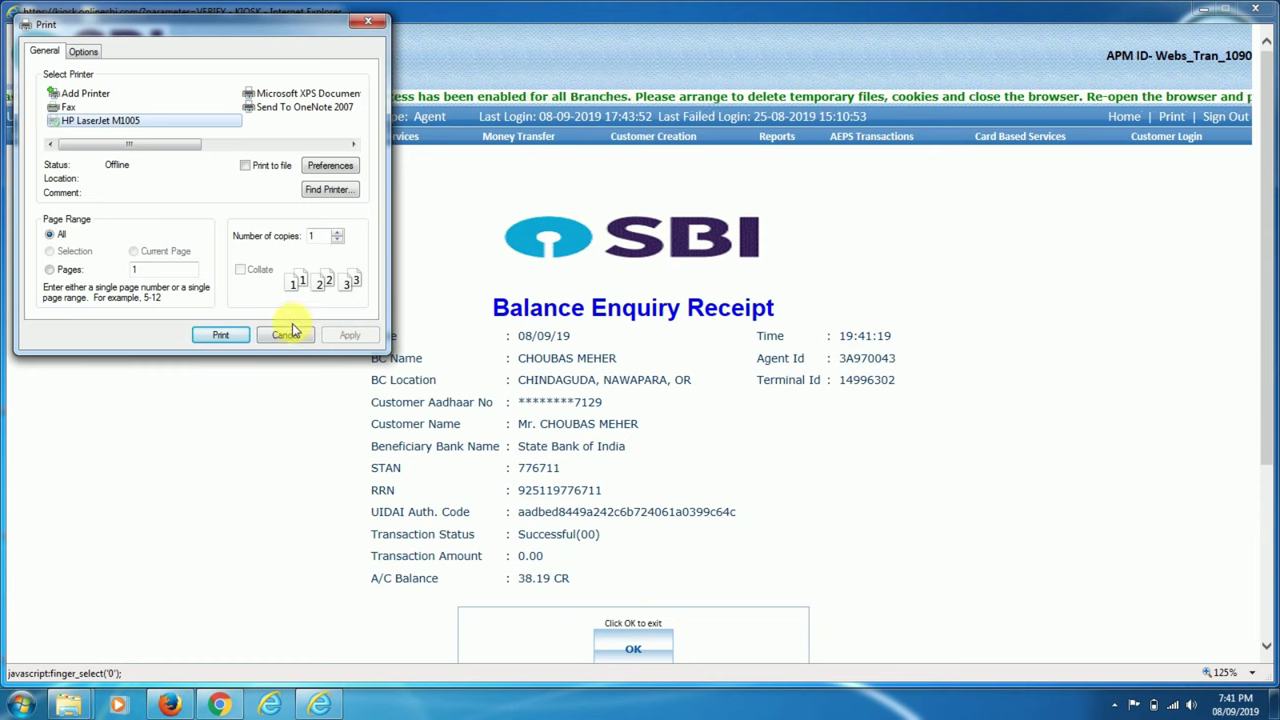
click(287, 333)
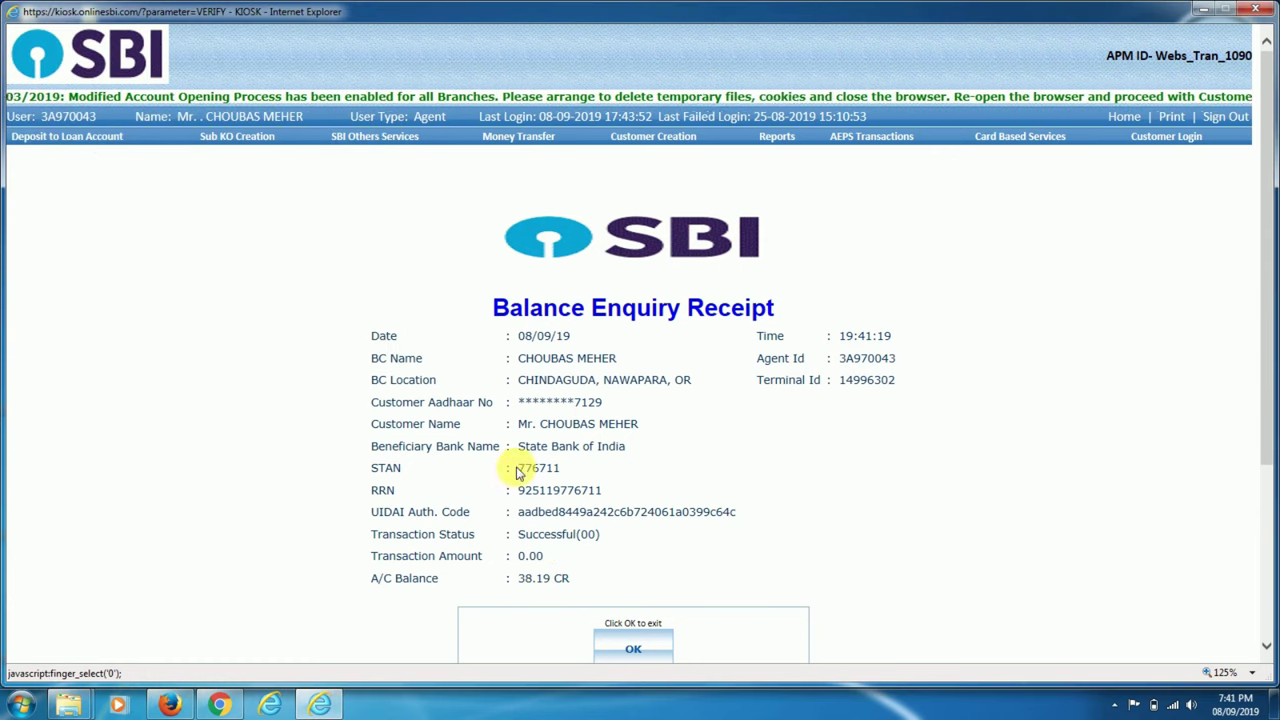
click(853, 160)
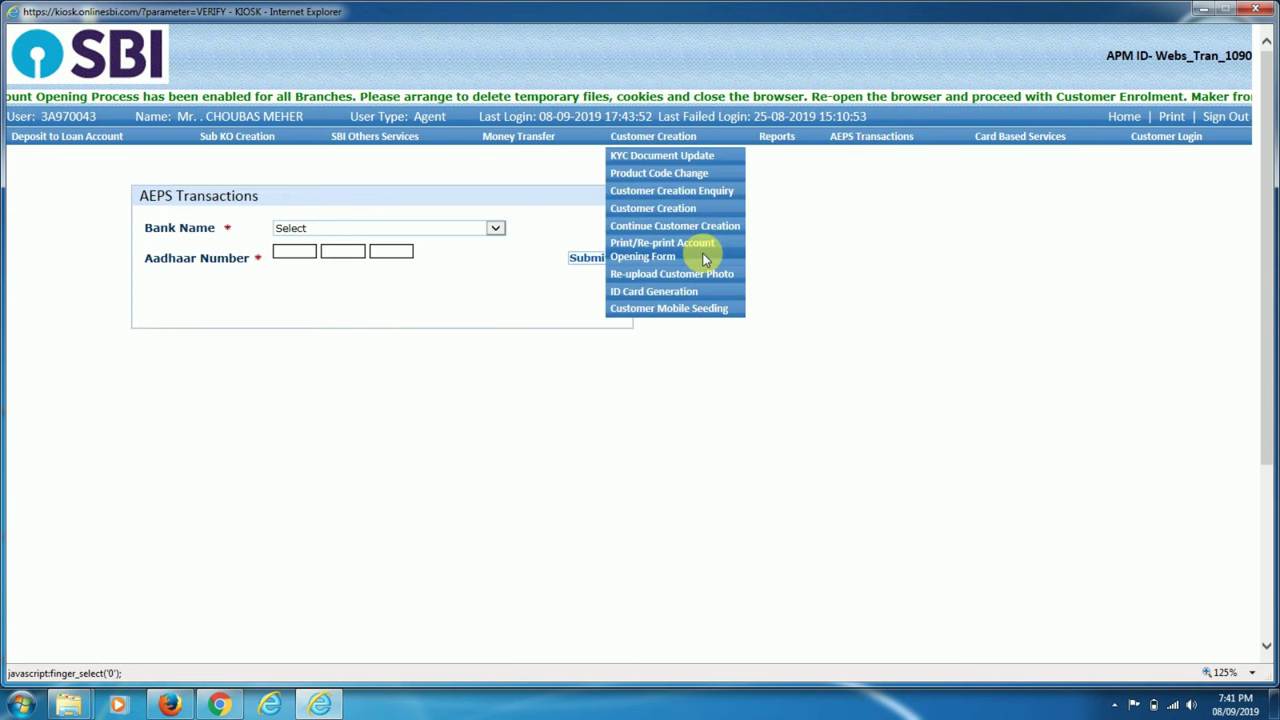
click(497, 230)
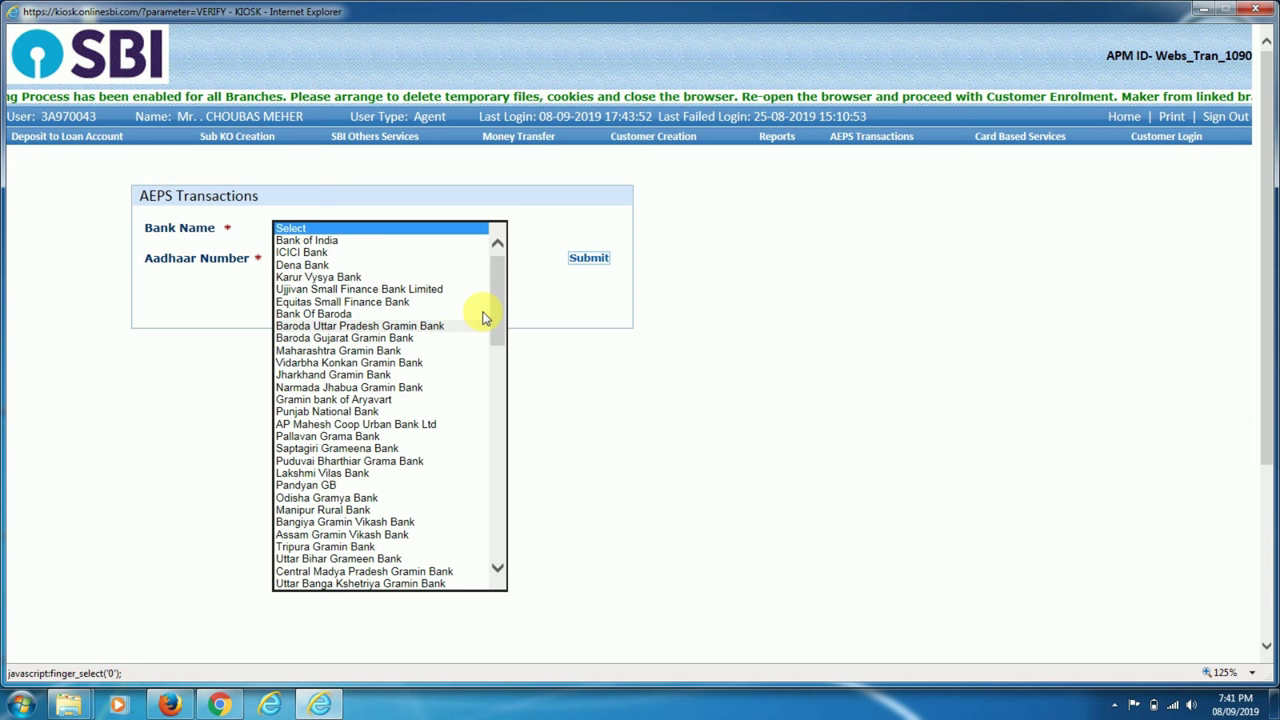
Select State Bank of India as the customer's bank and enter the customer's Aadhaar number.
drag(501, 279, 496, 420)
scroll(418, 390, up, 7)
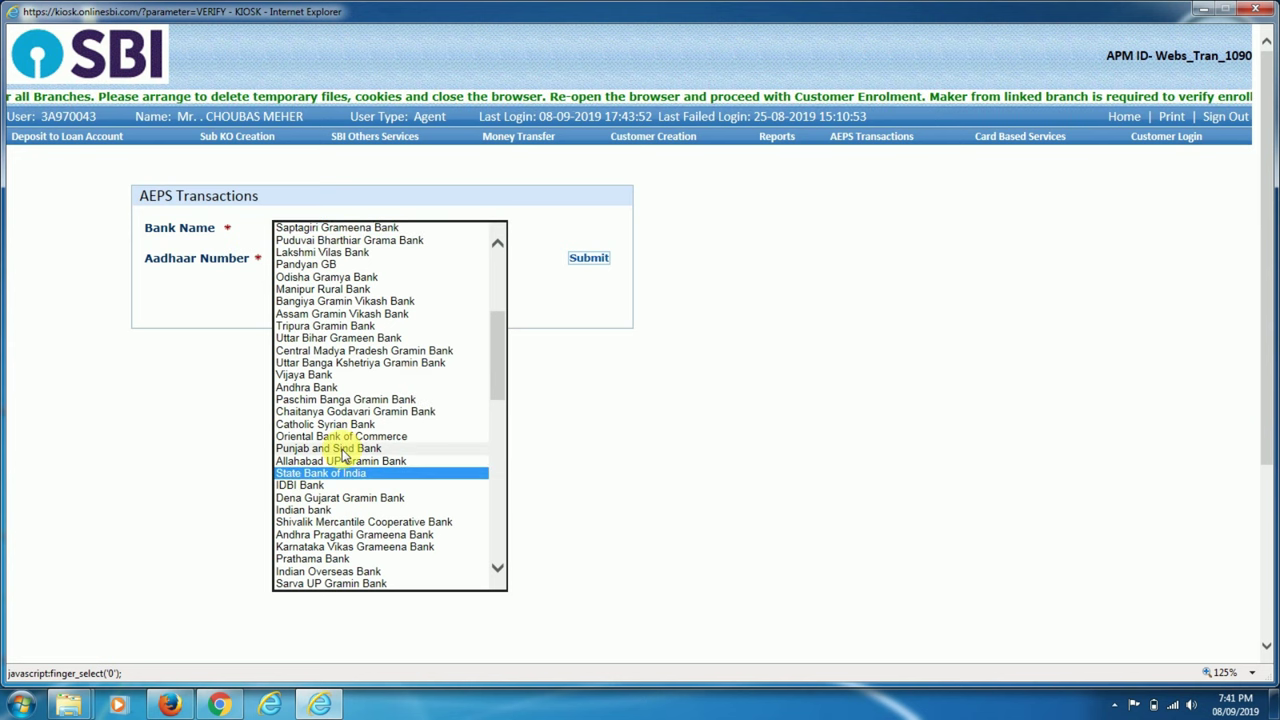
click(343, 474)
click(296, 252)
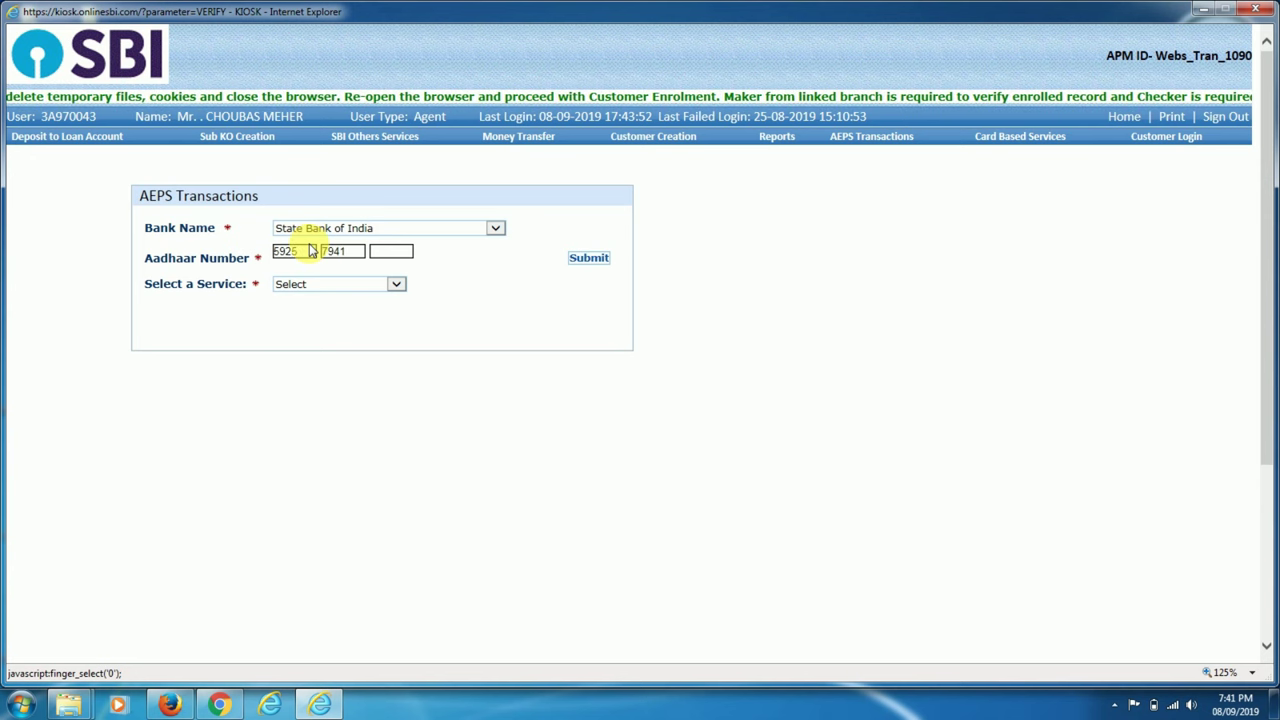
Choose Onus Funds Transfer with State Bank of India as beneficiary bank and enter the beneficiary's Aadhaar number.
click(400, 289)
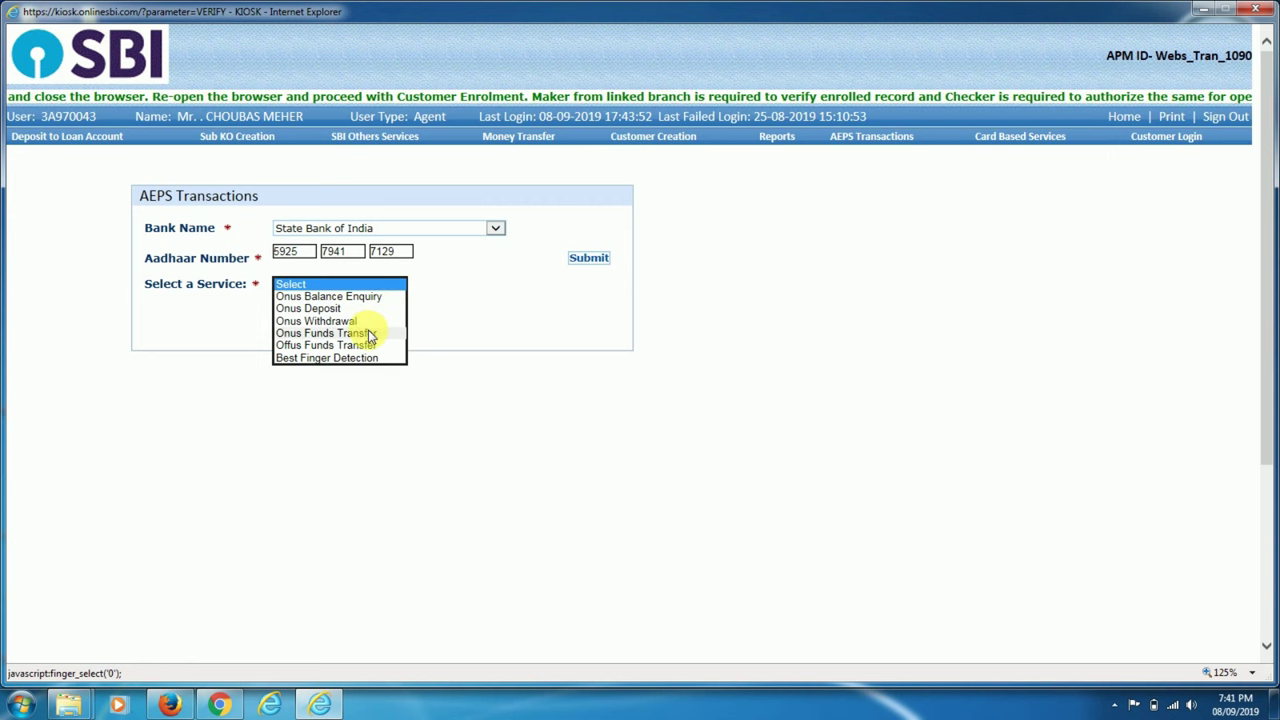
click(368, 332)
click(349, 305)
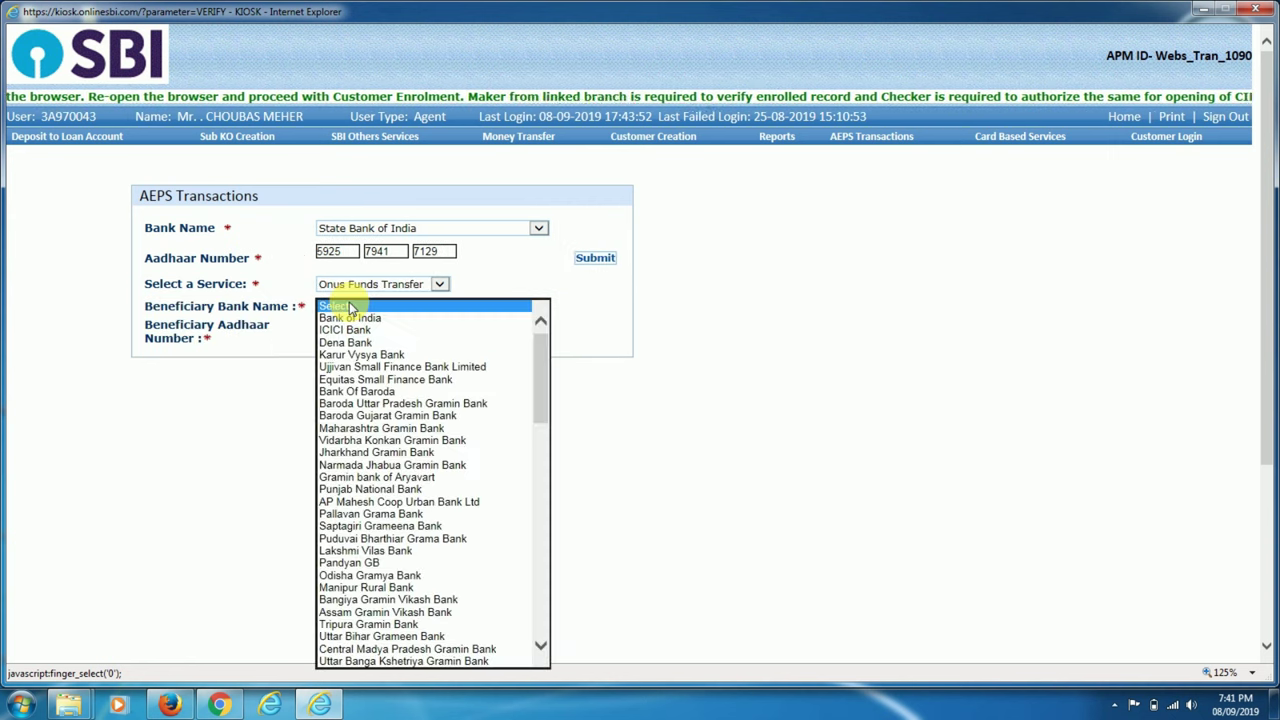
scroll(380, 470, down, 10)
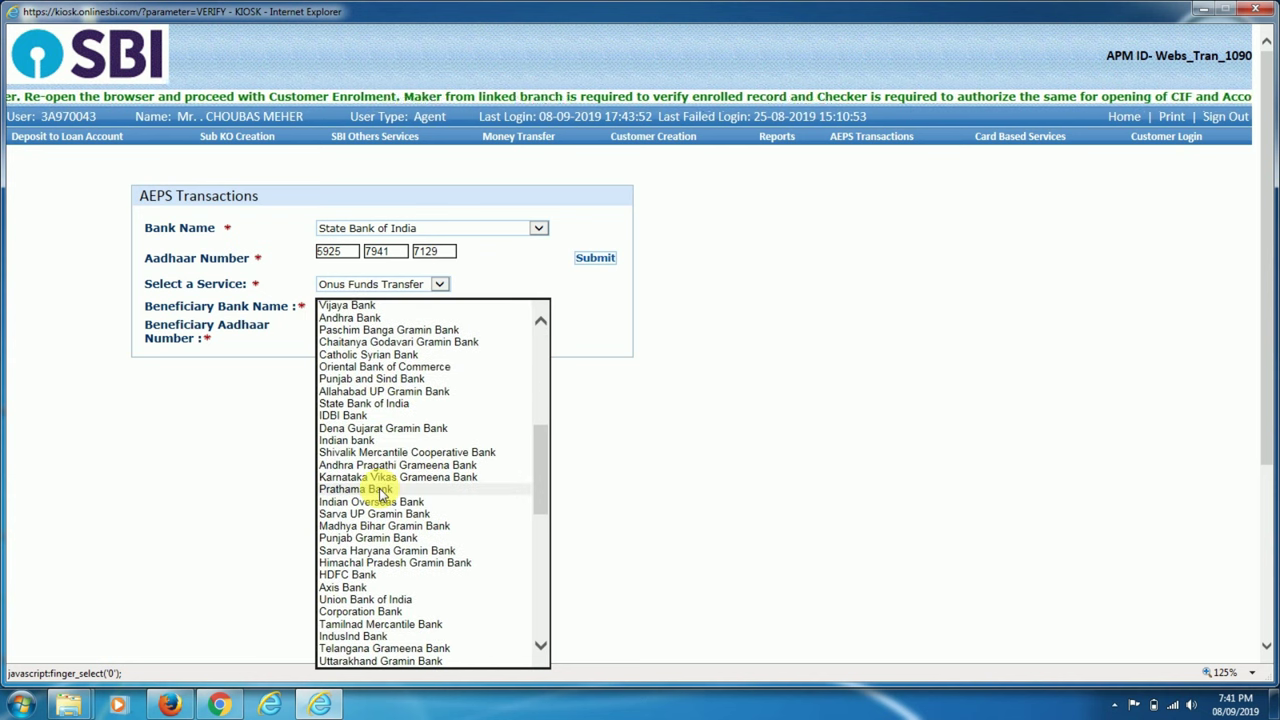
scroll(381, 491, up, 2)
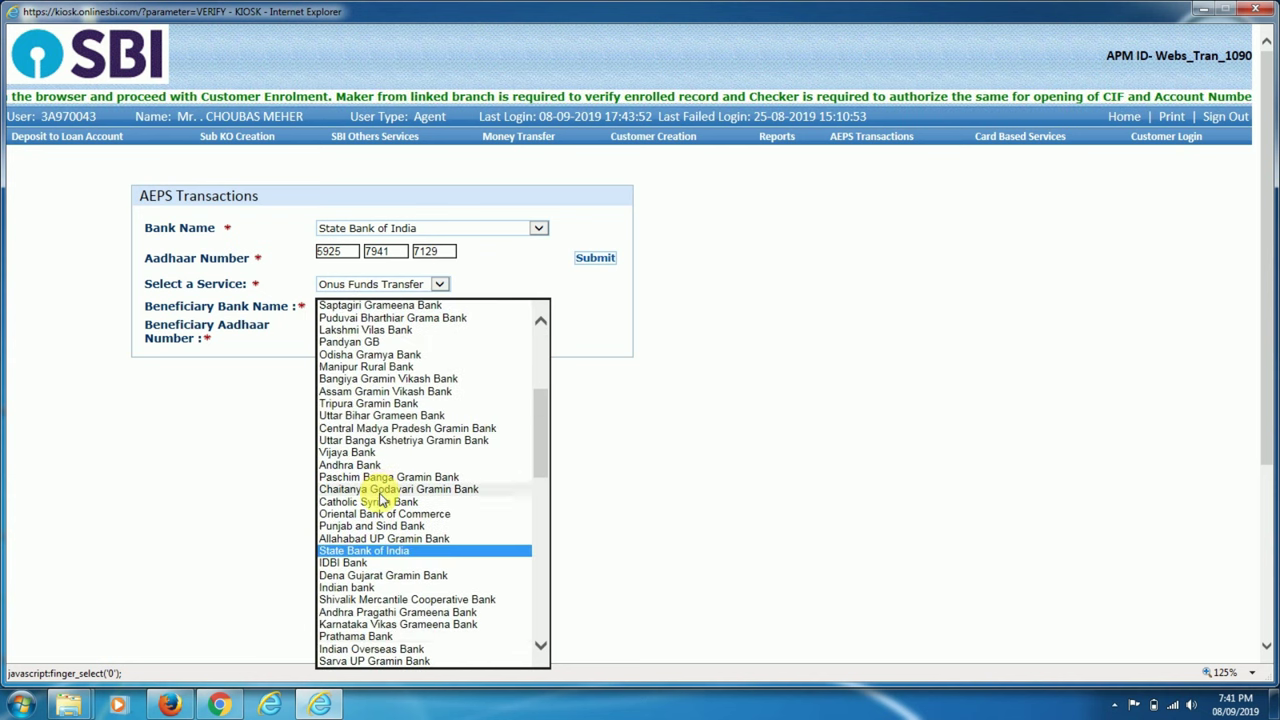
click(365, 560)
click(340, 336)
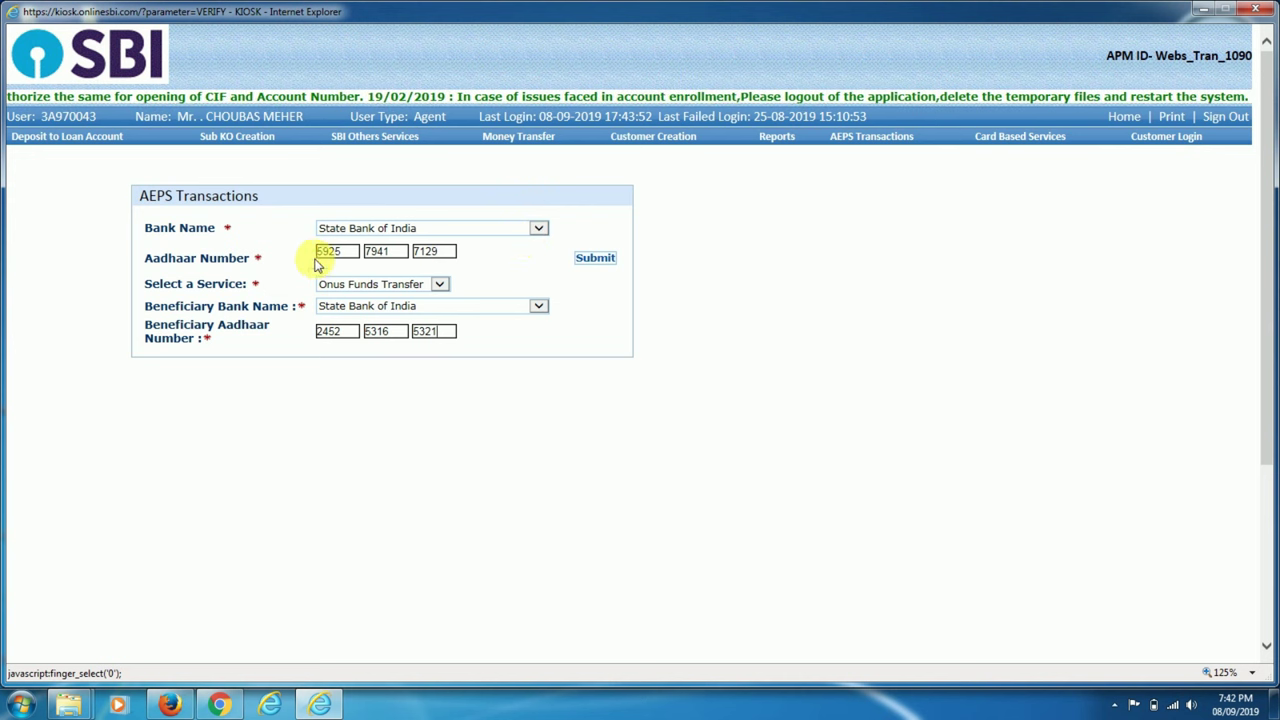
Submit the funds transfer, give the customer's consent, and send the 10-rupee transfer for verification.
click(598, 260)
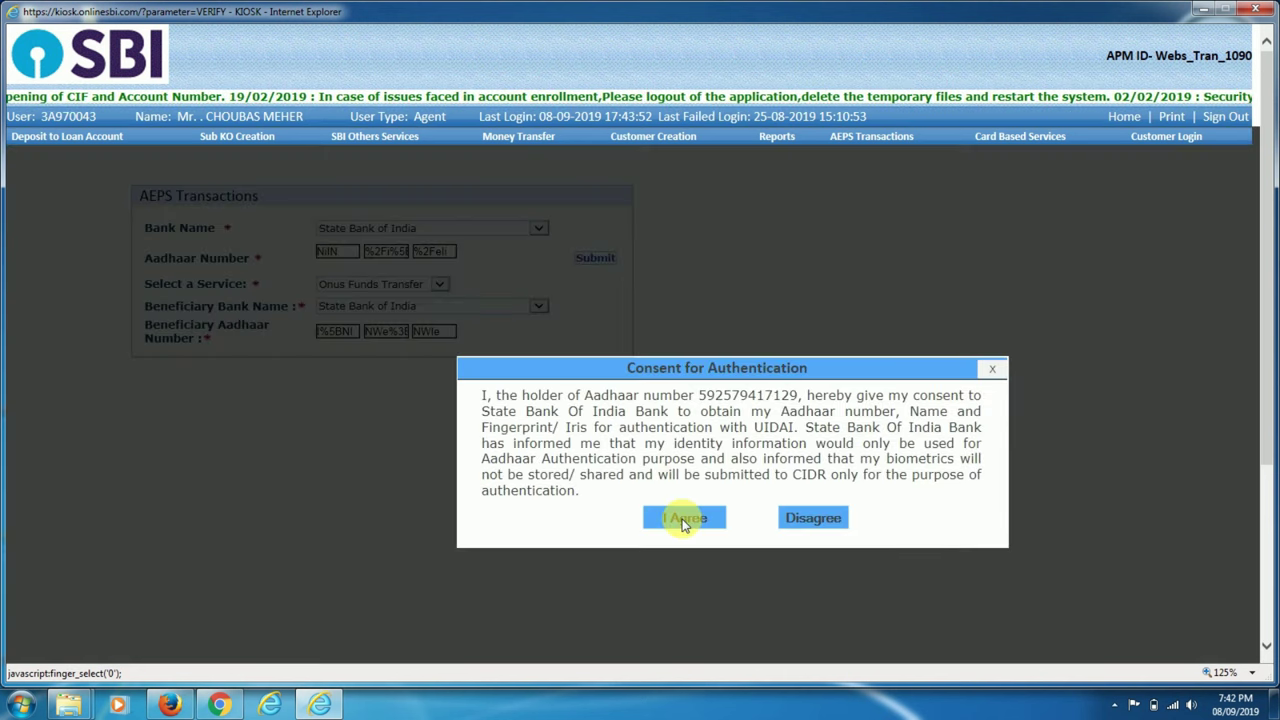
click(683, 519)
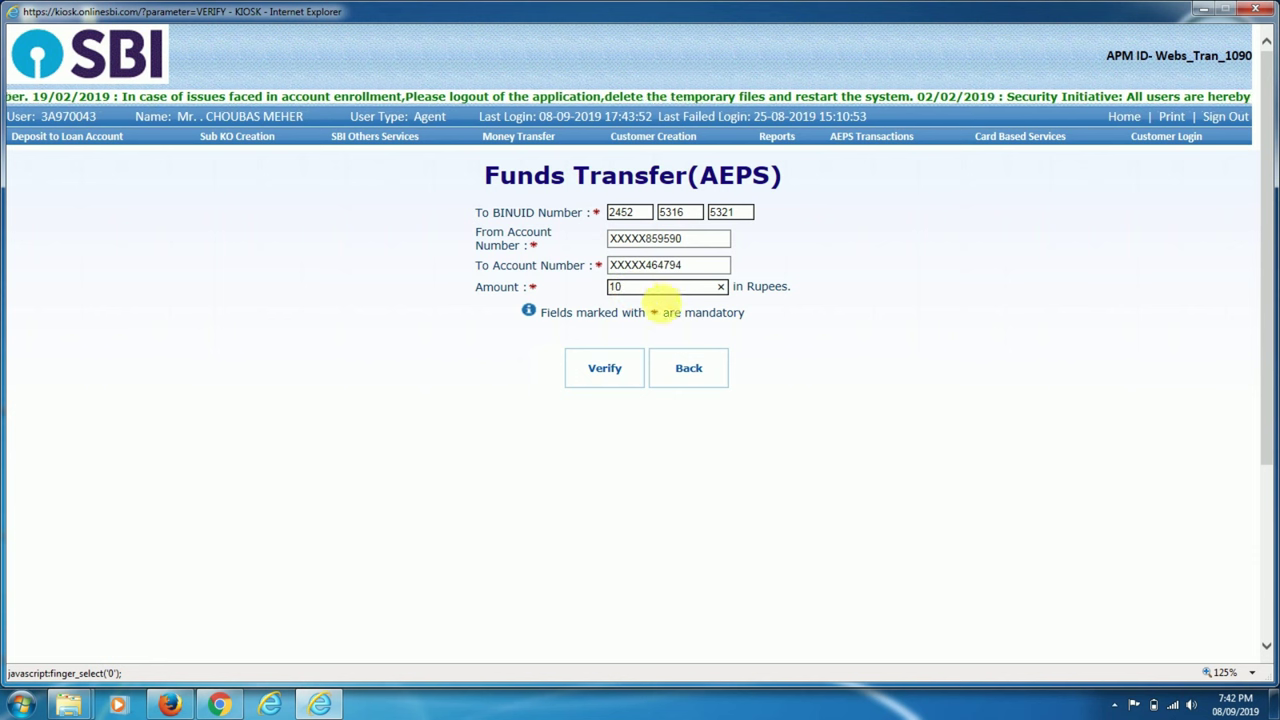
click(590, 370)
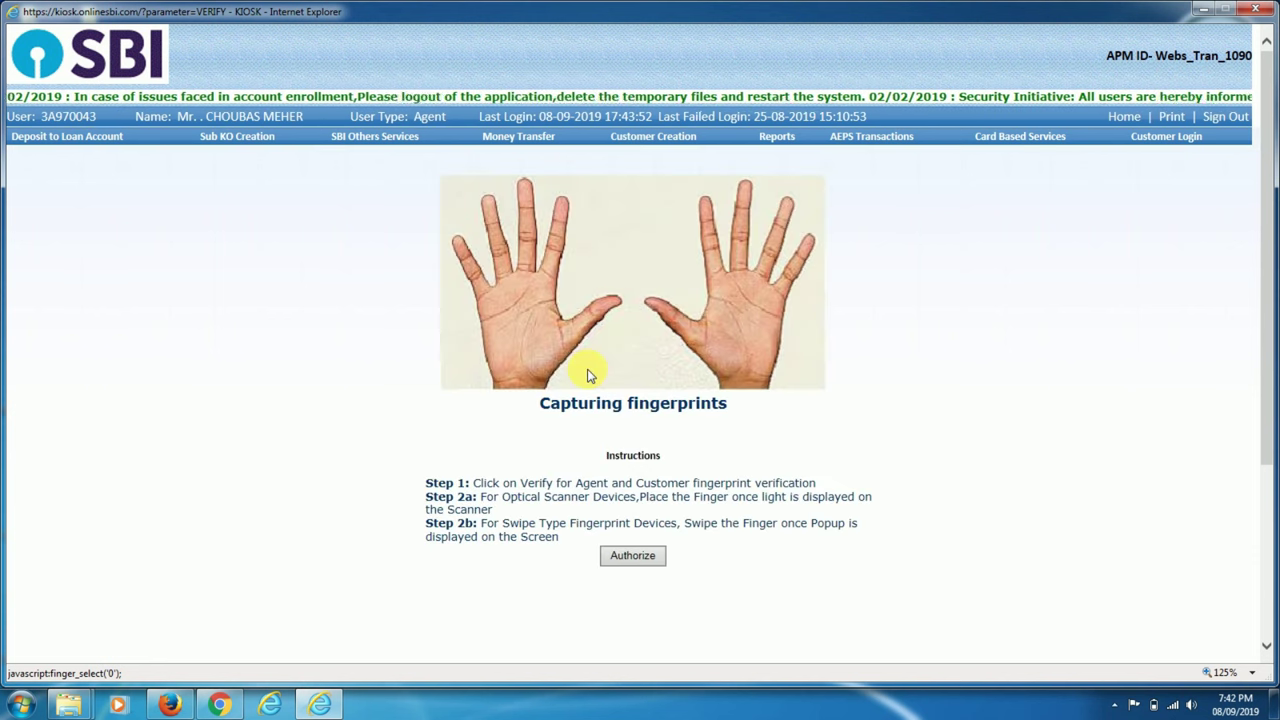
Capture the customer's right thumb and verify the agent transaction password.
click(655, 301)
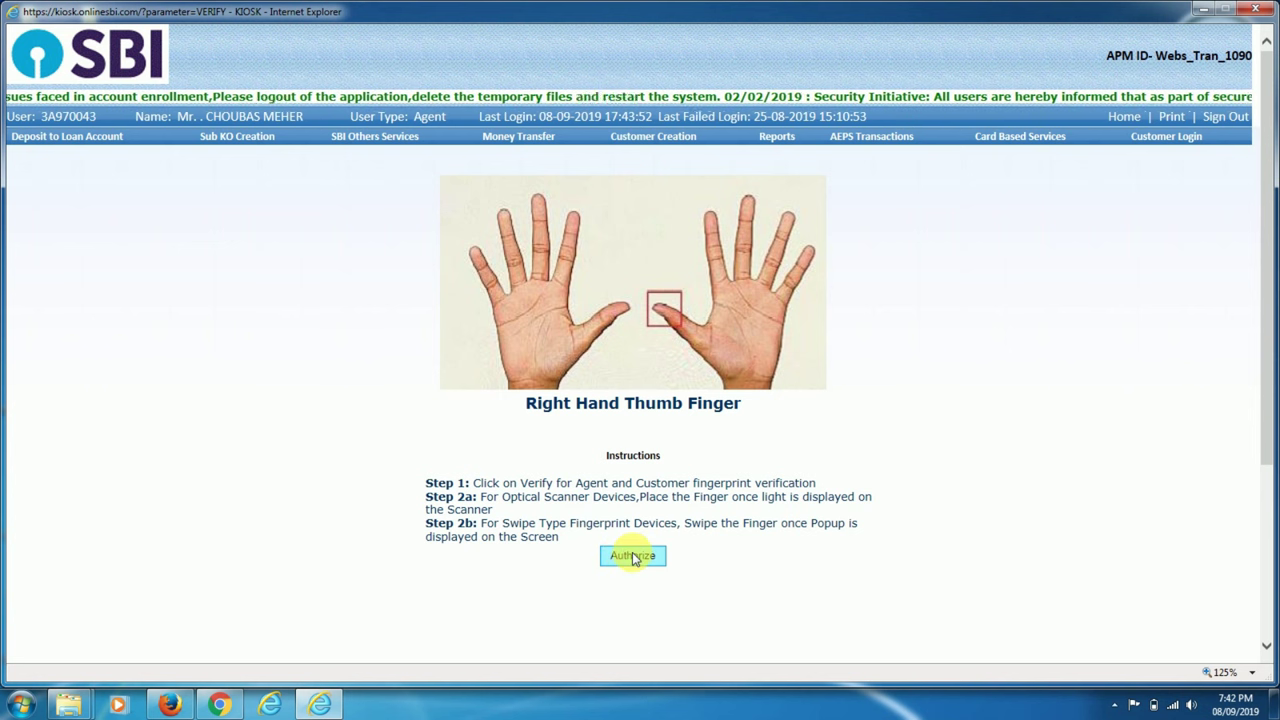
click(632, 556)
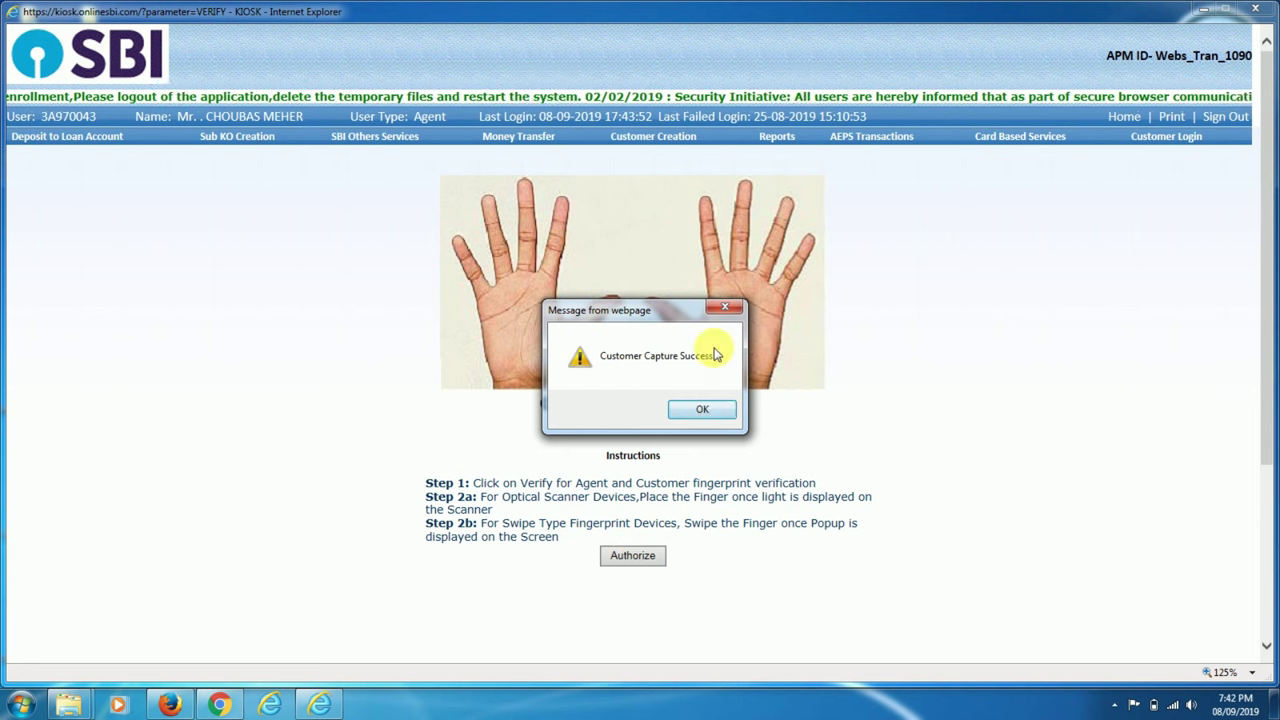
click(701, 411)
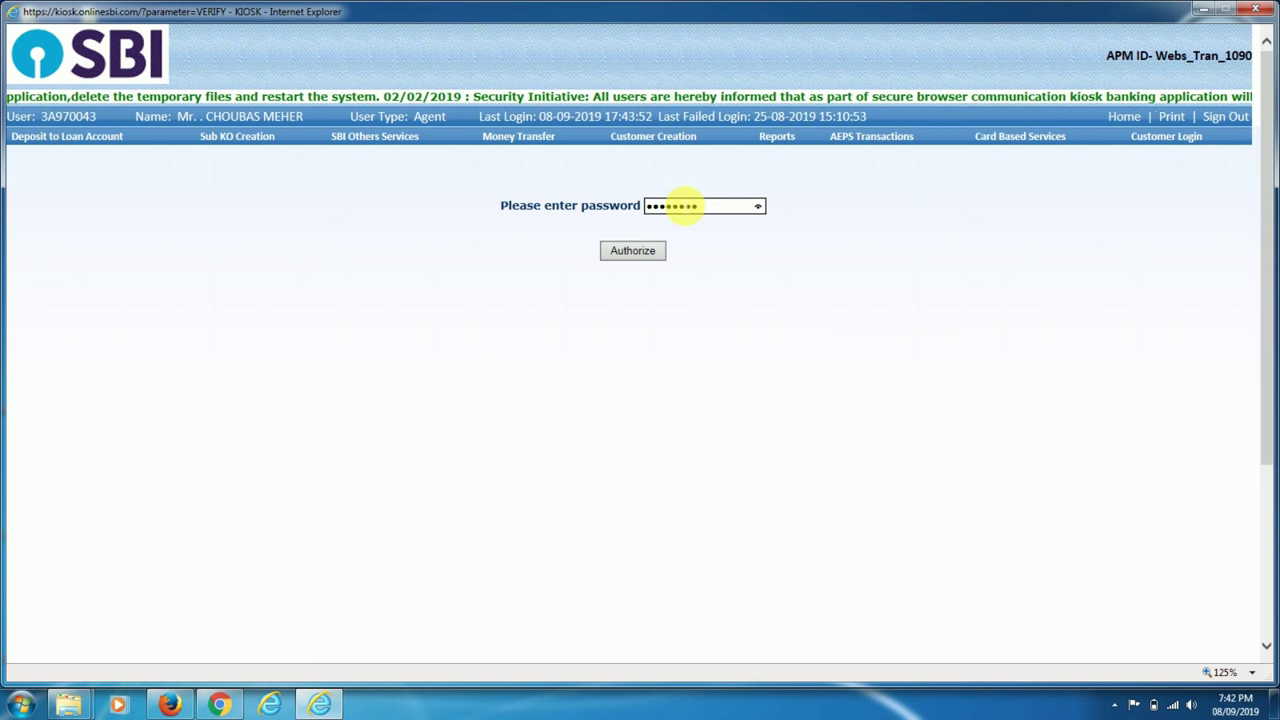
click(650, 251)
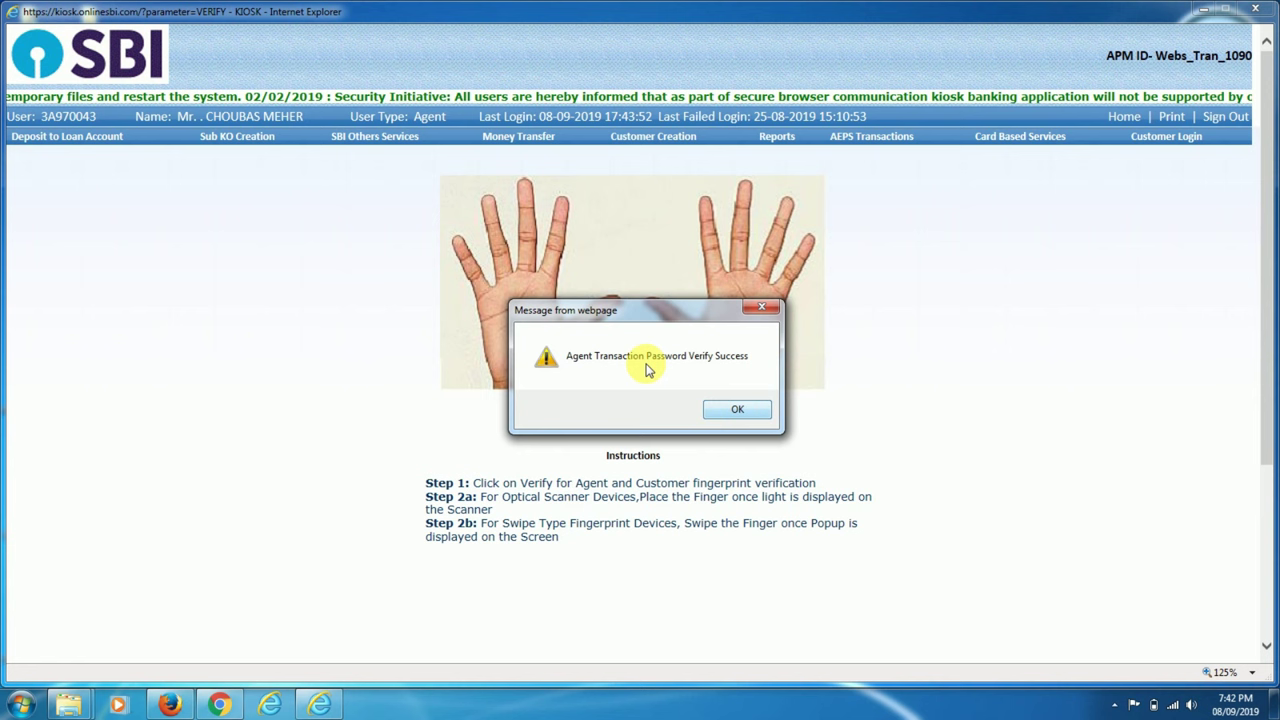
click(722, 407)
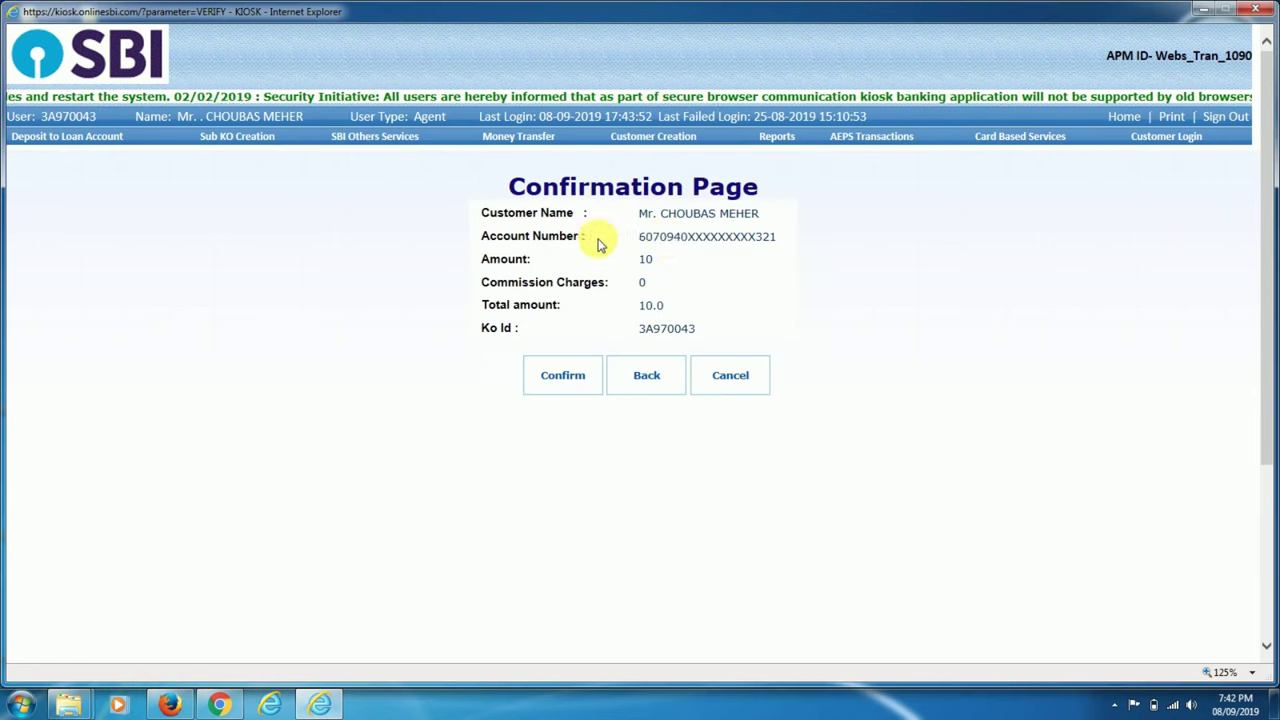
Confirm the 10.00 transfer, skip printing, and review the receipt showing balance 28.19.
click(557, 378)
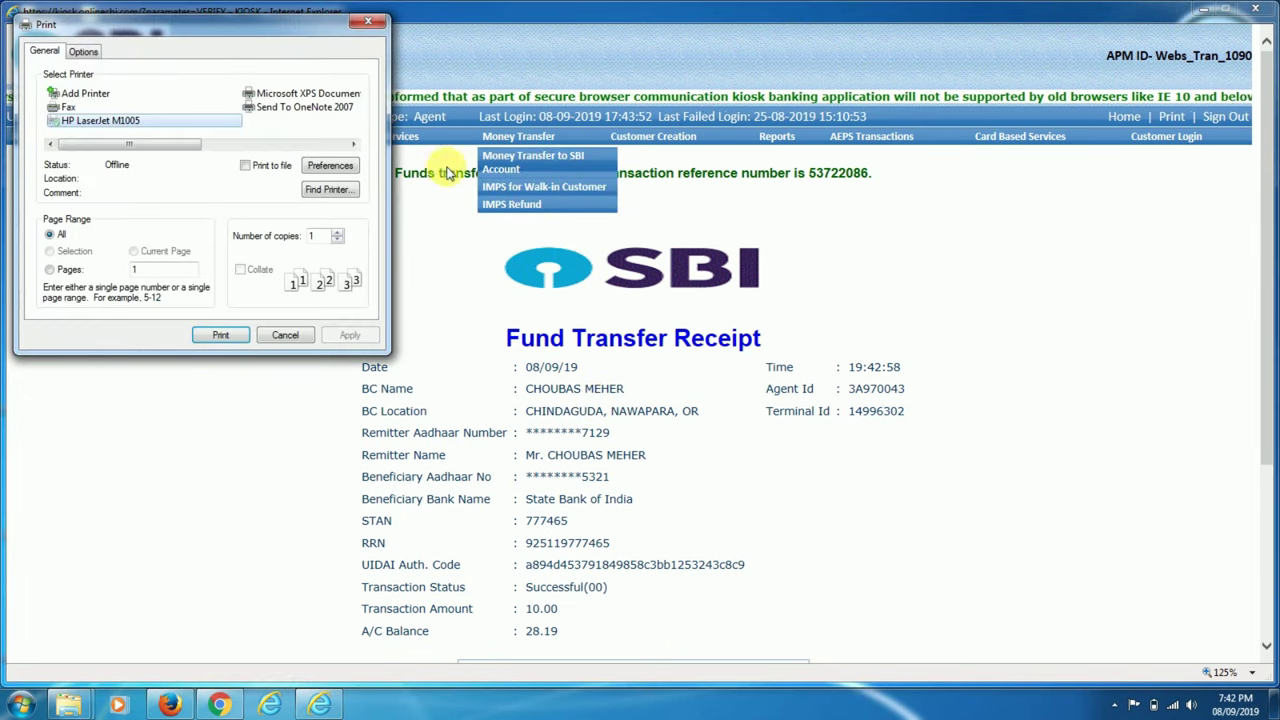
click(285, 336)
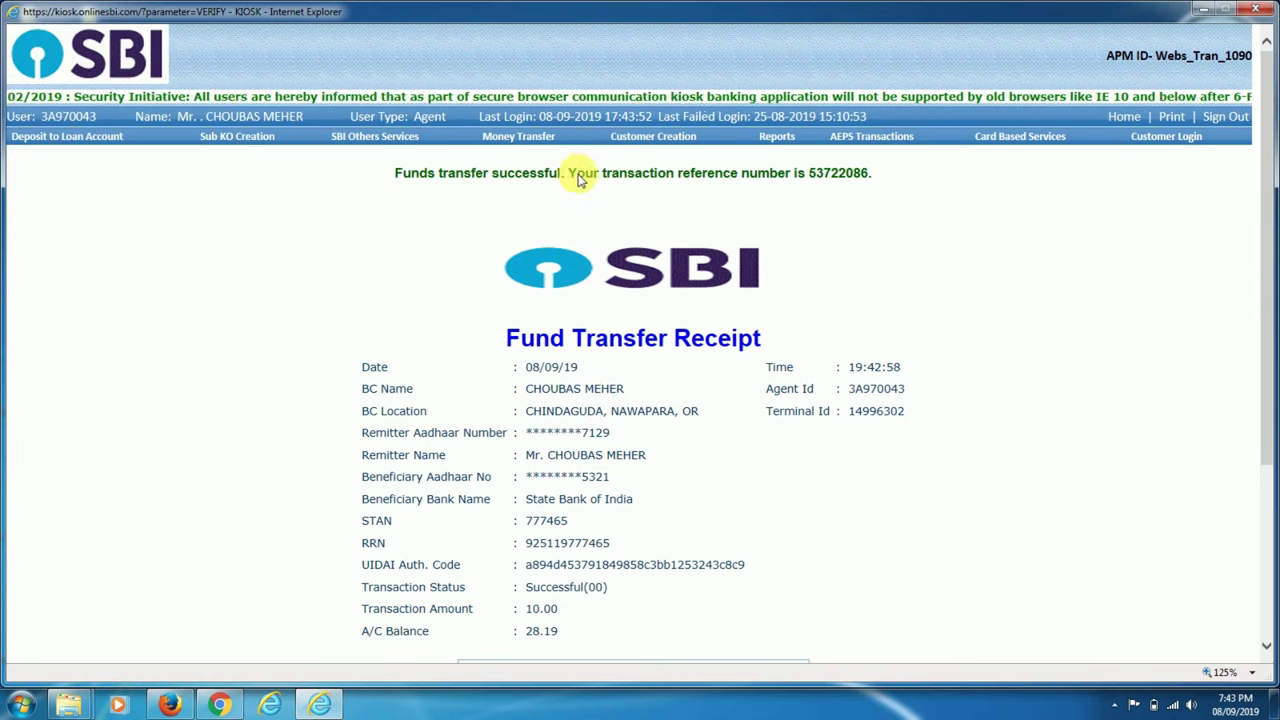
scroll(540, 295, down, 2)
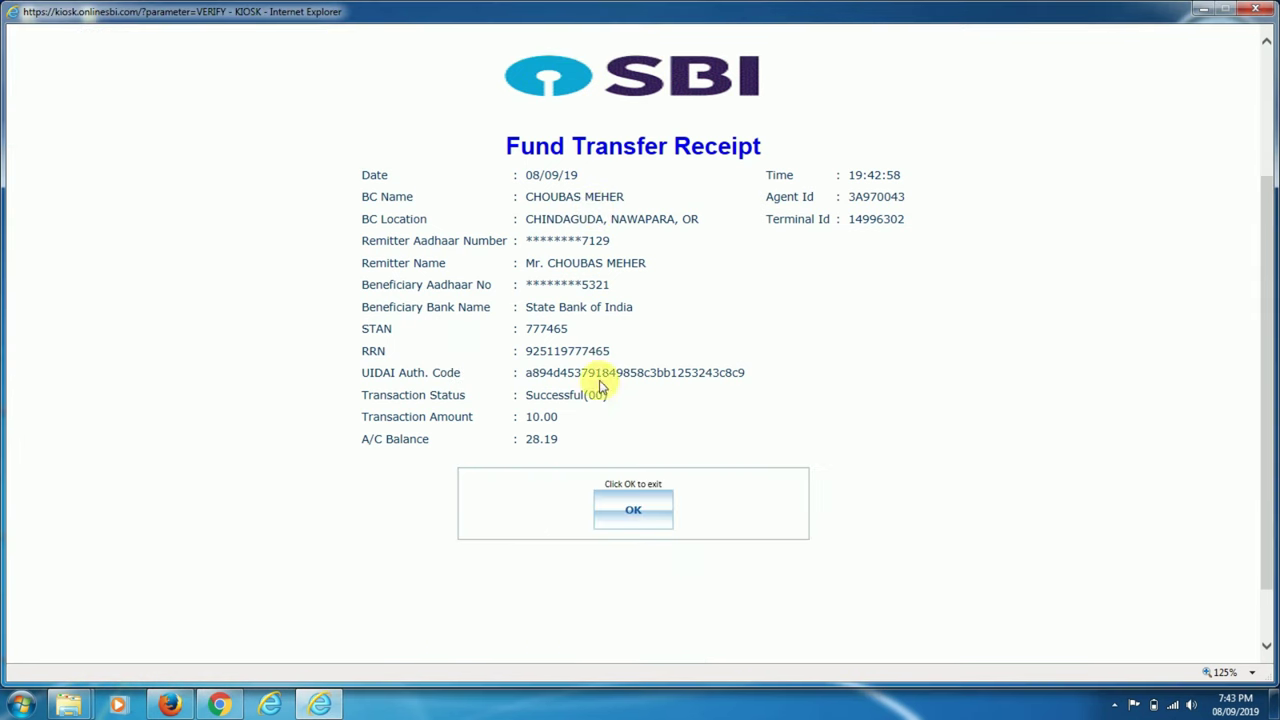
scroll(645, 305, up, 2)
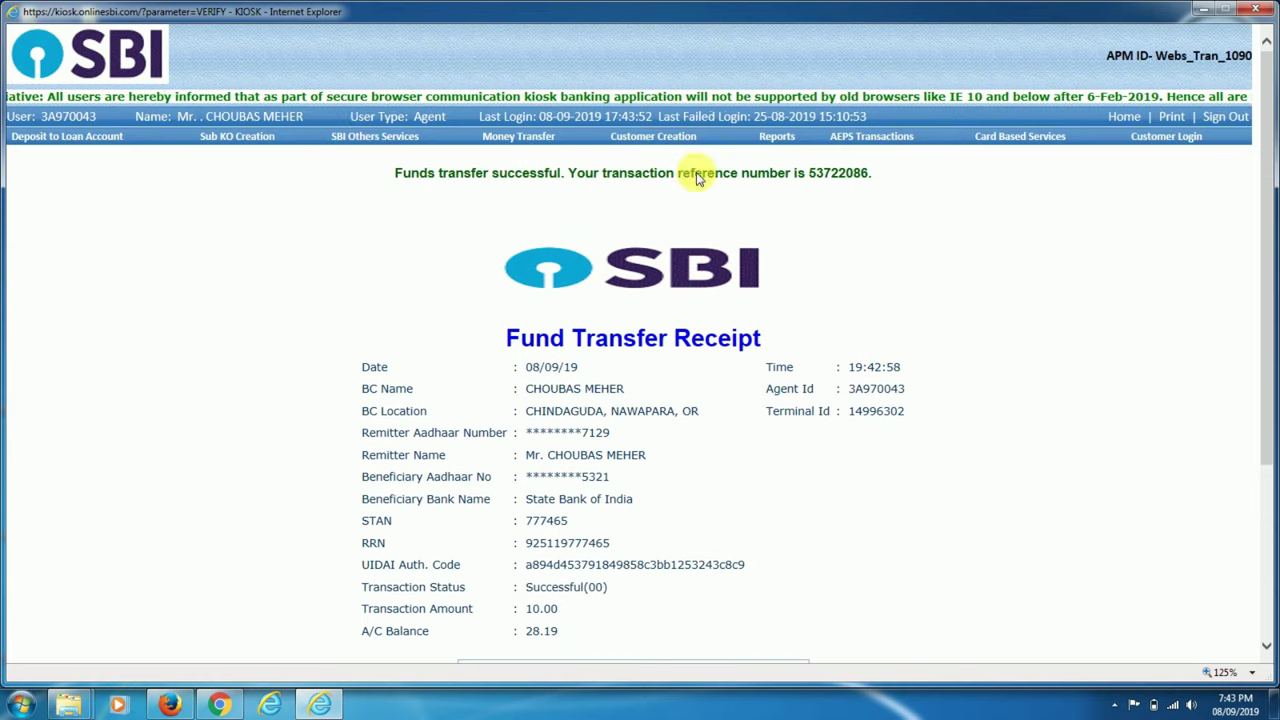
Open a new AEPS Transactions form with State Bank of India, leaving the service unselected.
mouse_move(885, 134)
click(893, 160)
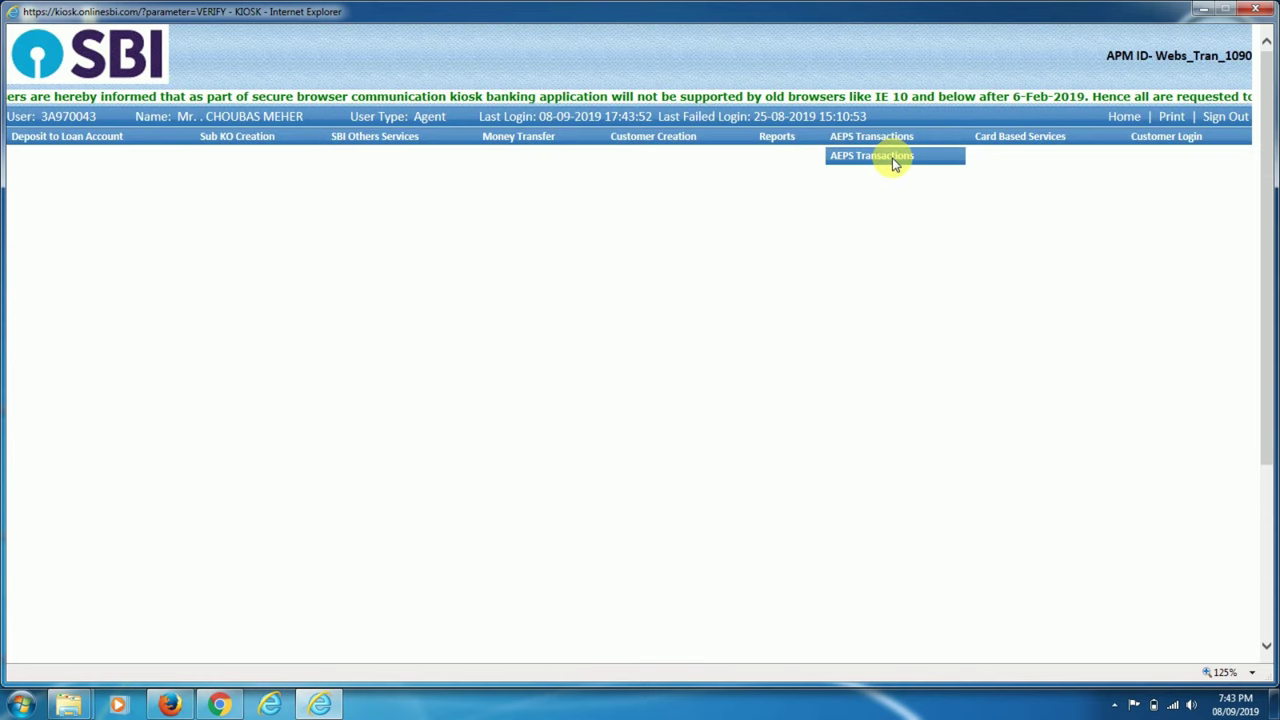
click(391, 230)
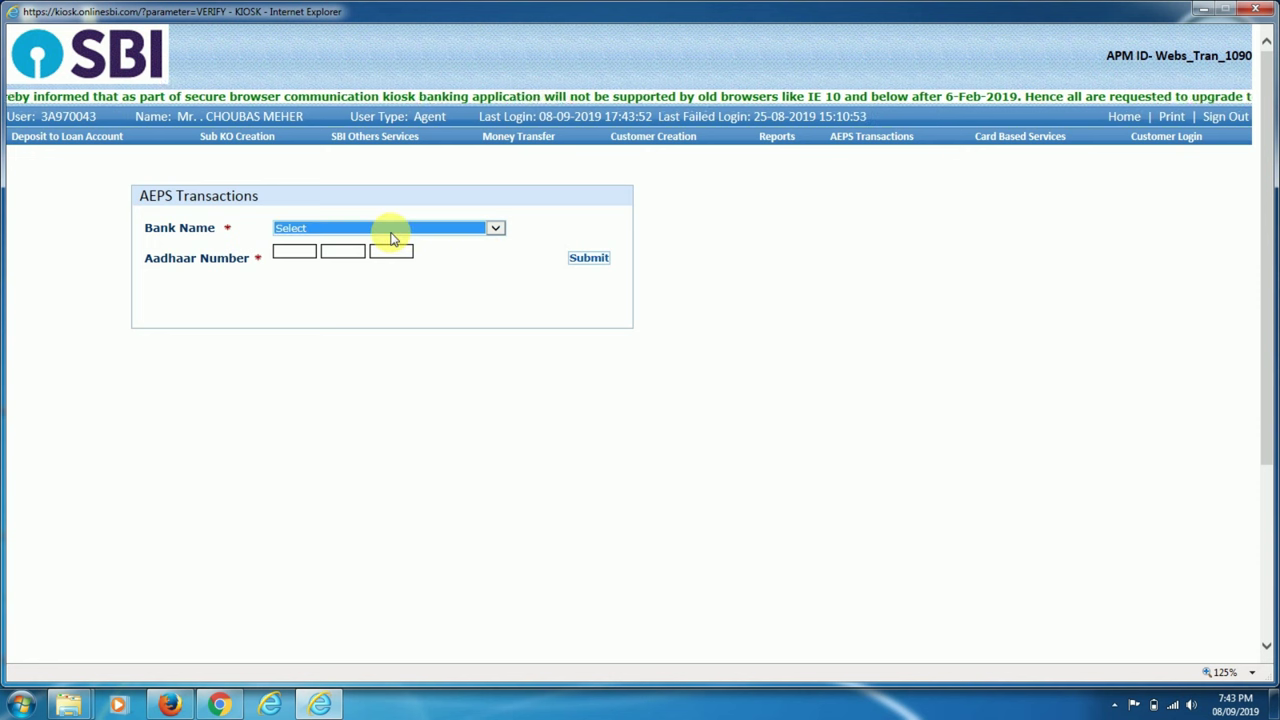
click(391, 230)
key(s)
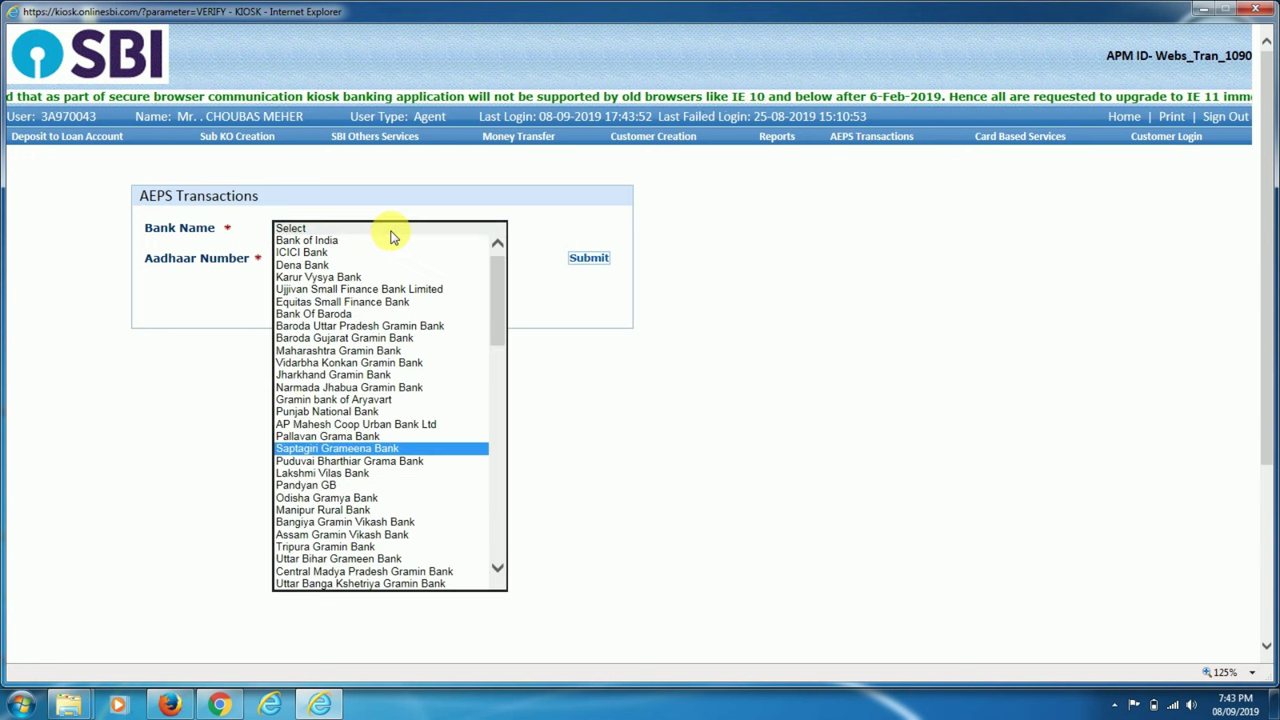
key(s)
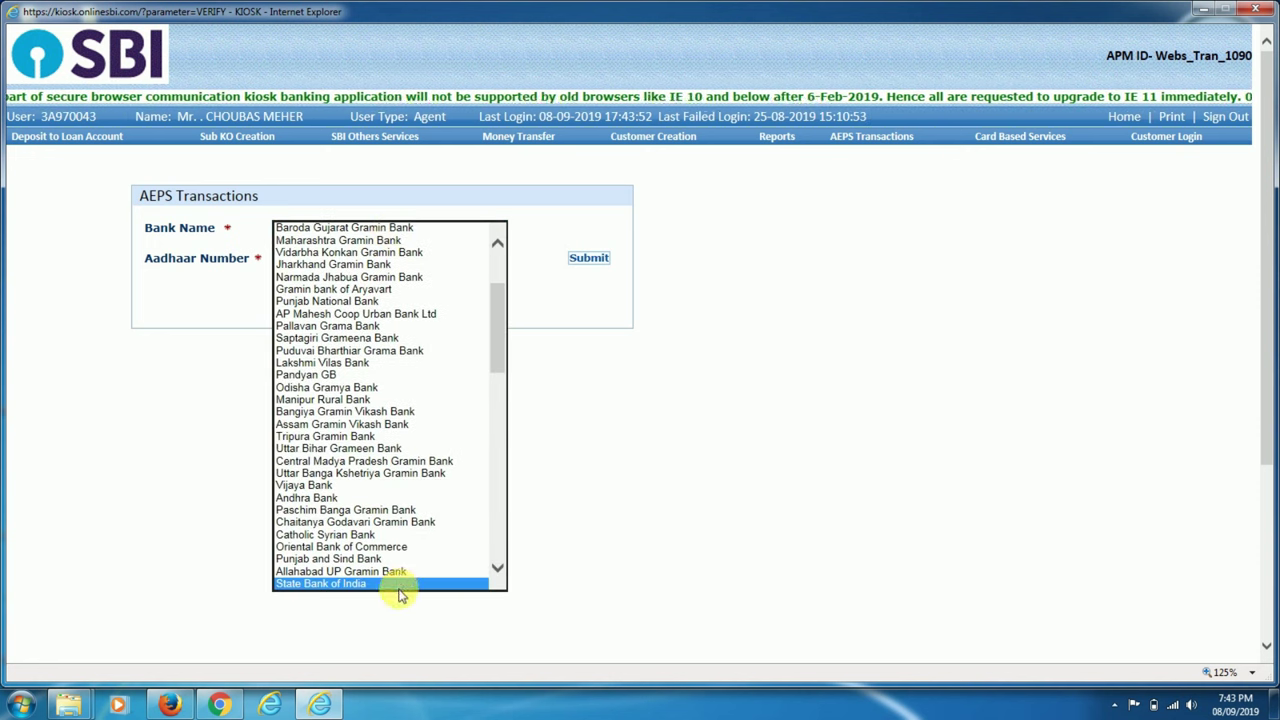
click(398, 590)
click(320, 288)
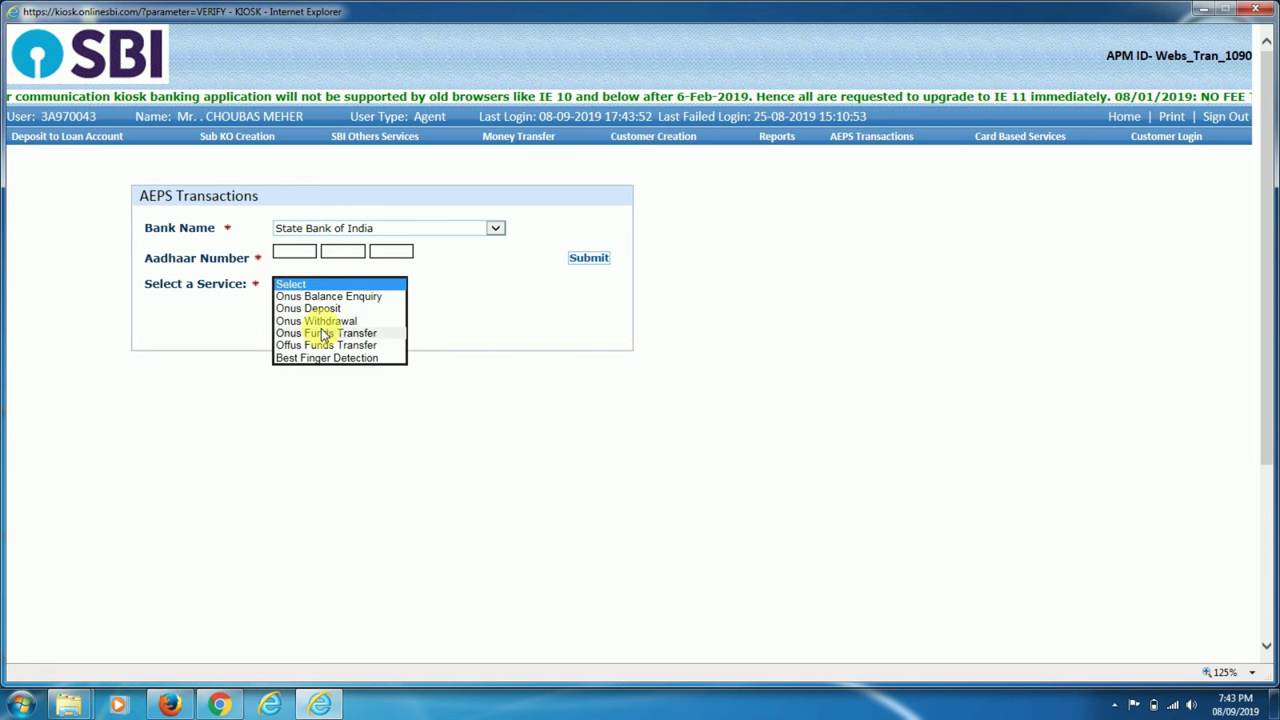
click(532, 352)
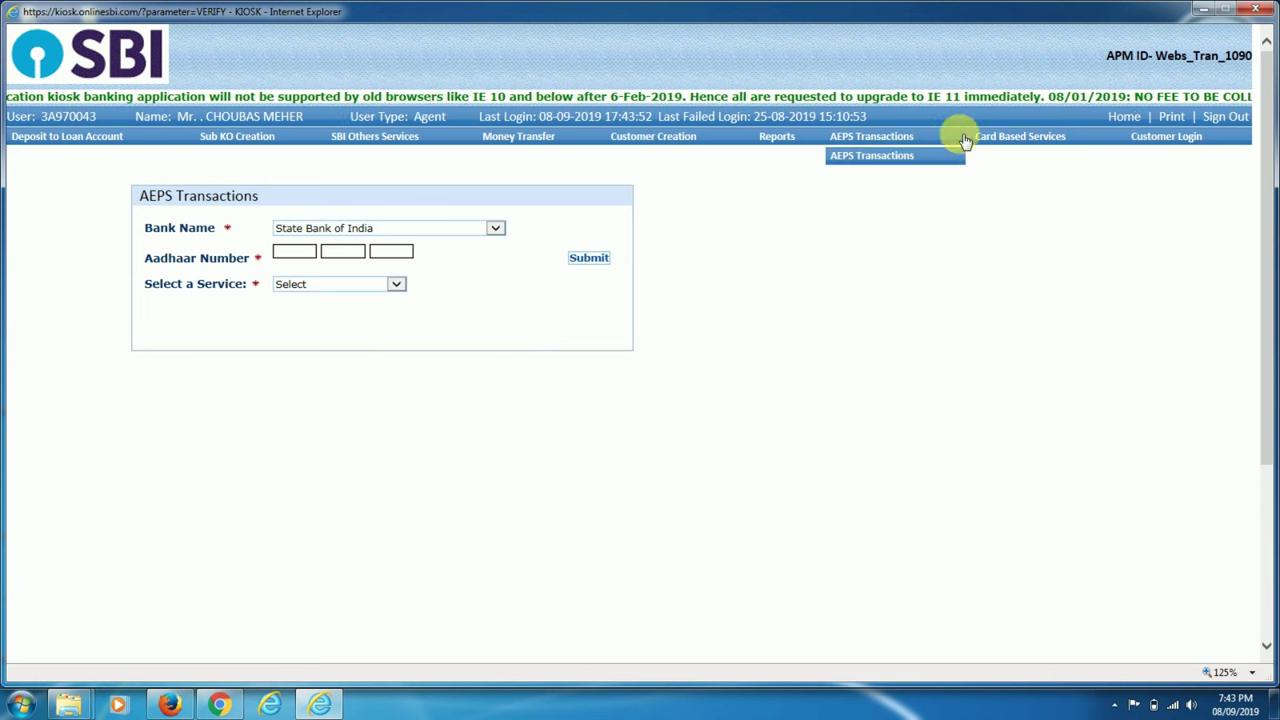
Attempt a Rupay ATM Card Transaction from Home, dismiss the device initialization error, and open the Windows Start menu.
click(1123, 116)
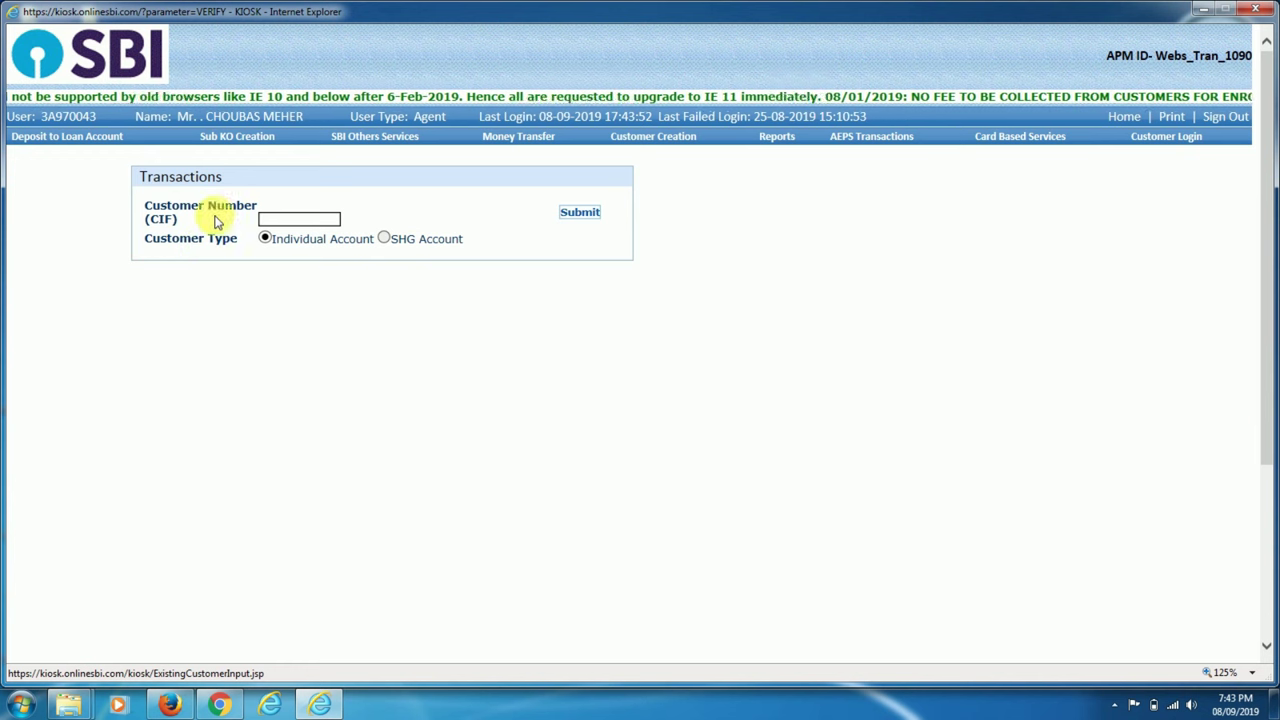
mouse_move(1020, 136)
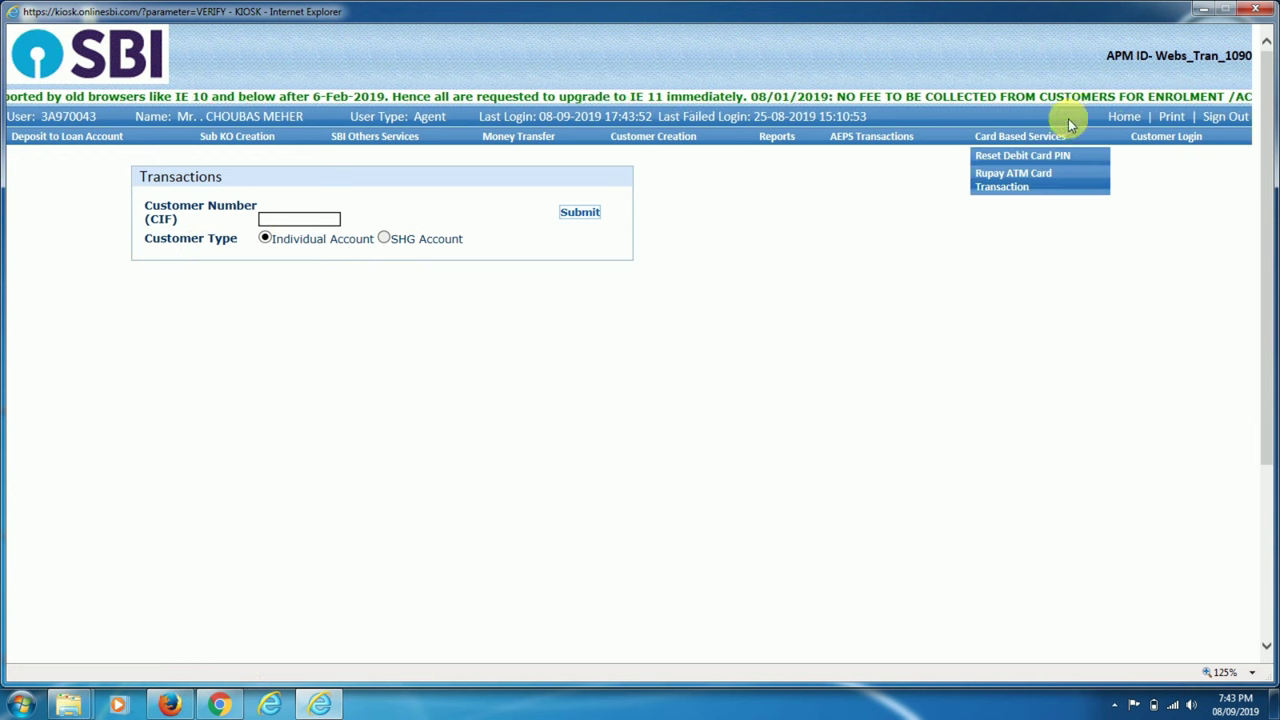
click(1030, 186)
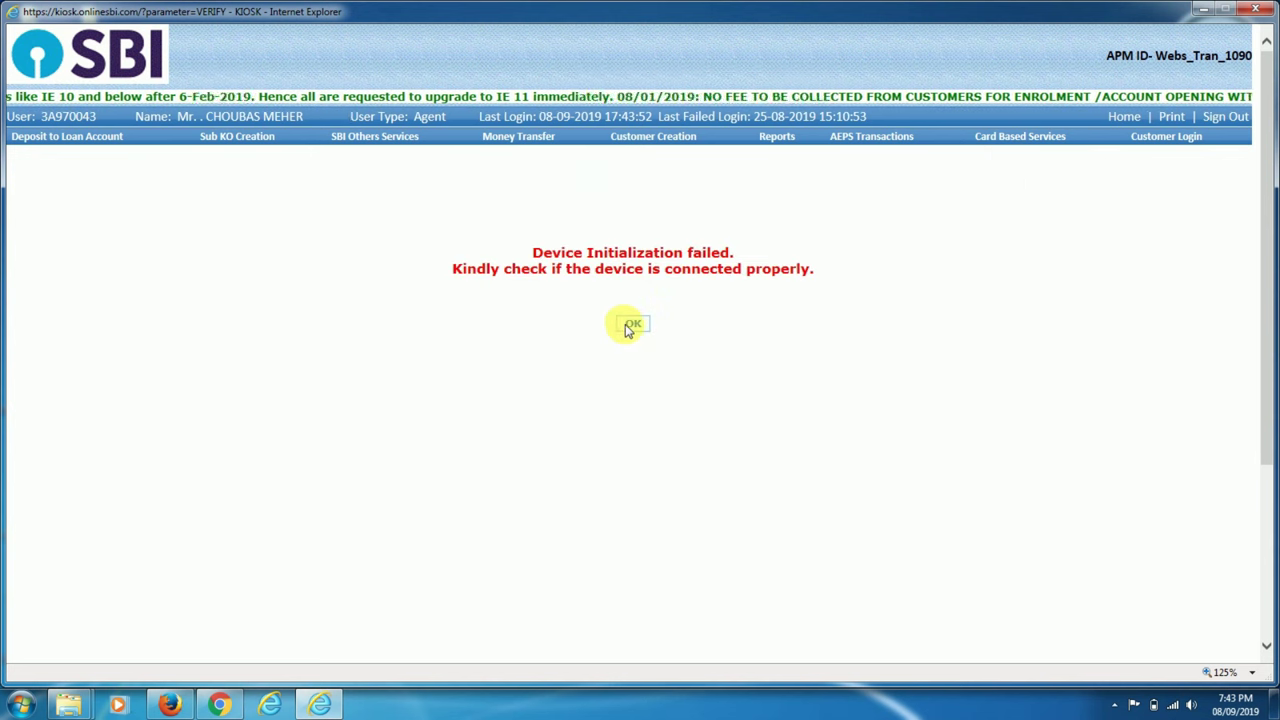
click(631, 324)
mouse_move(908, 142)
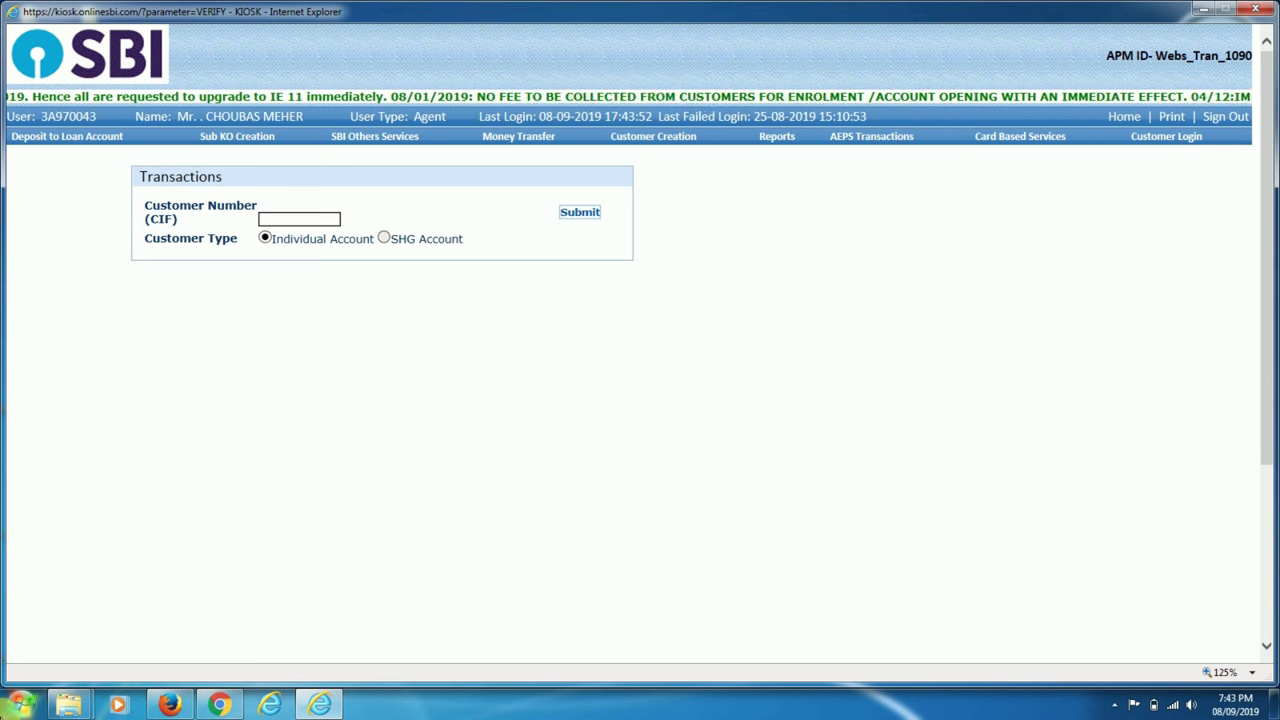
click(20, 704)
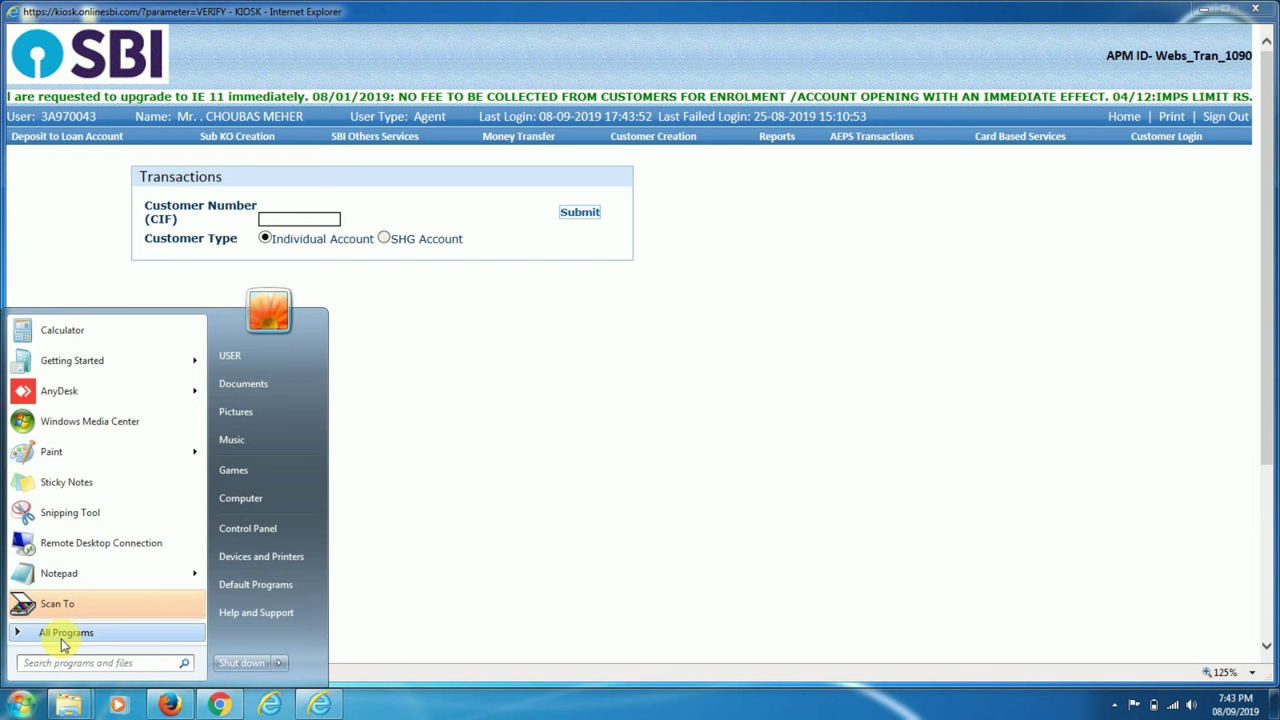
Launch Notepad and write 'Thanks for watching this video', then 't.c.' on the next line.
click(94, 574)
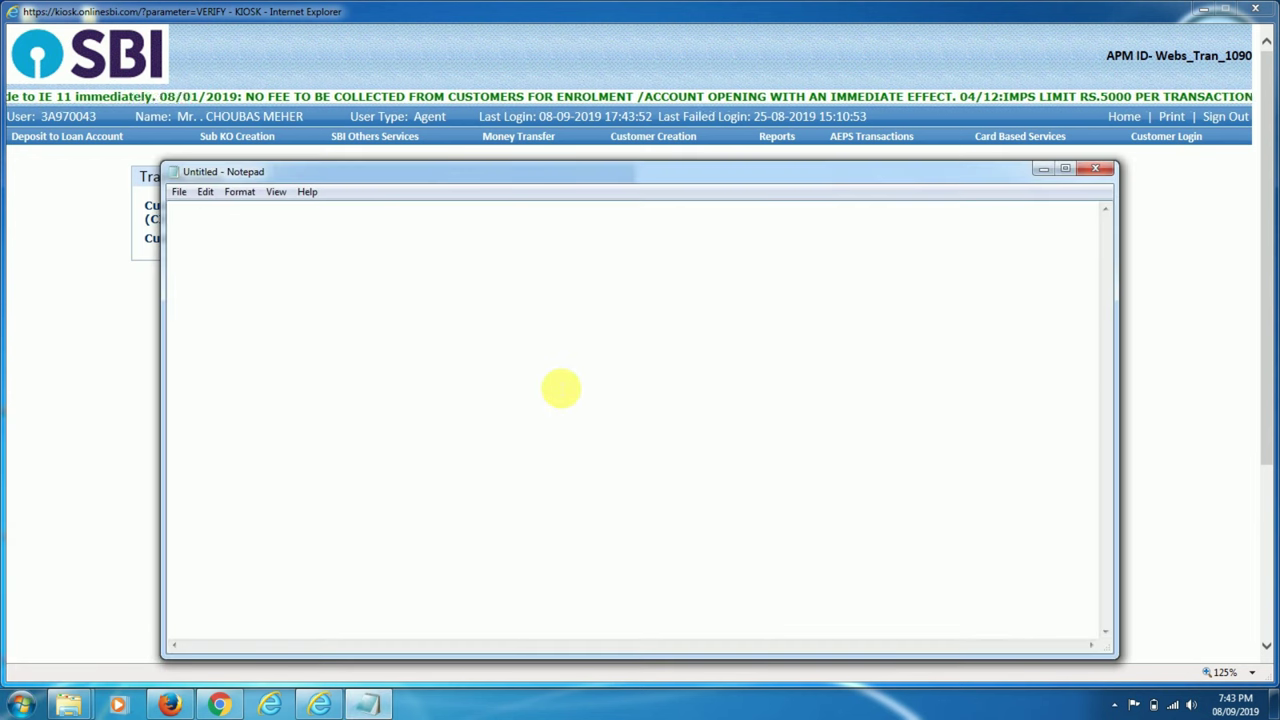
text(Thga)
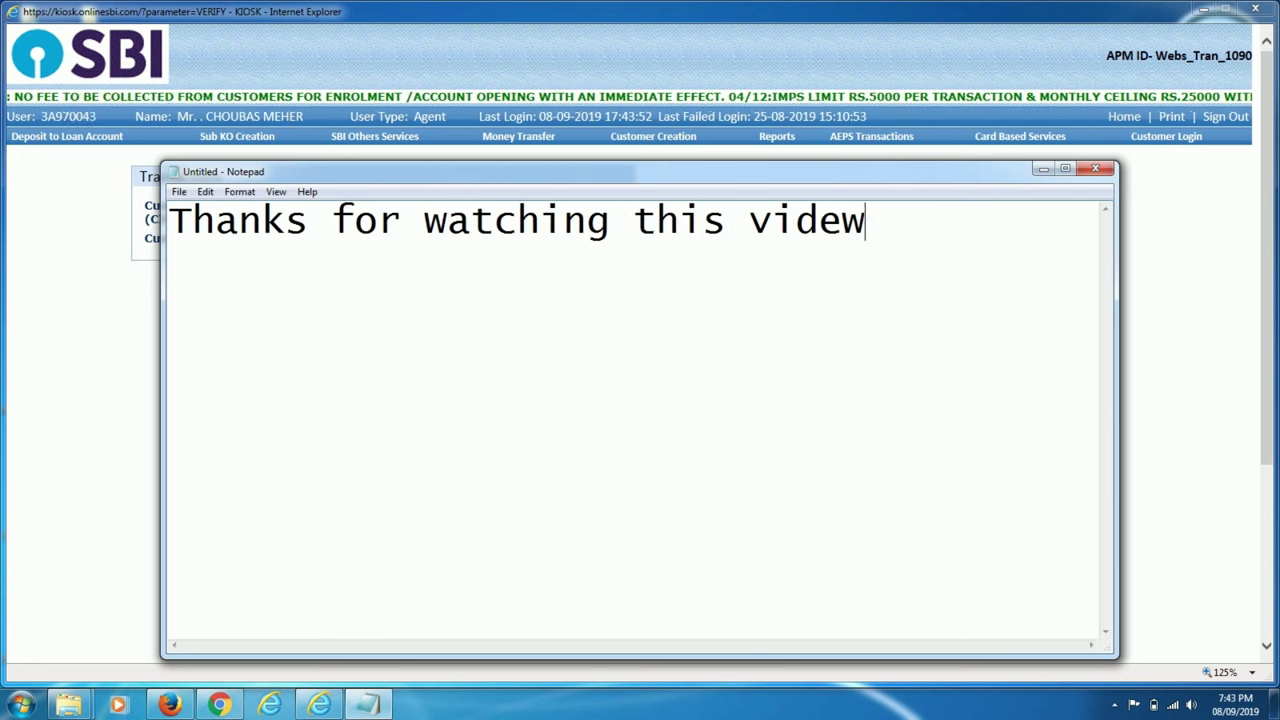
text(t.c.)
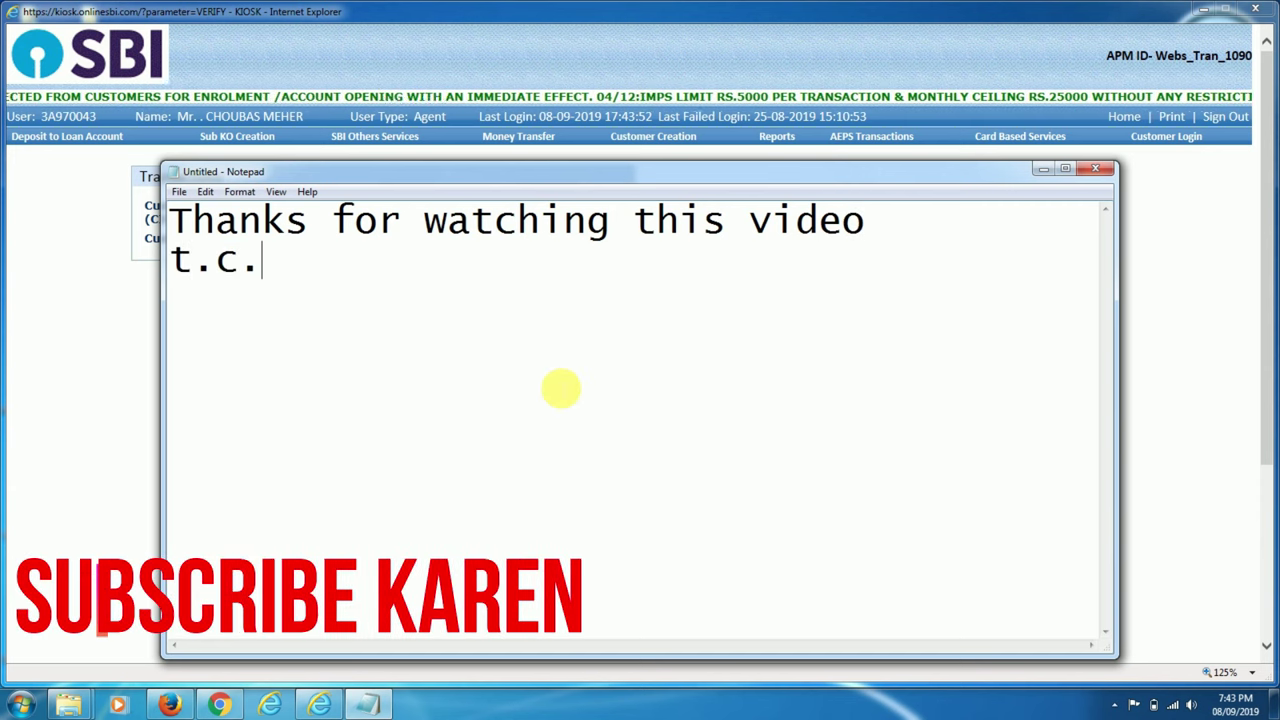